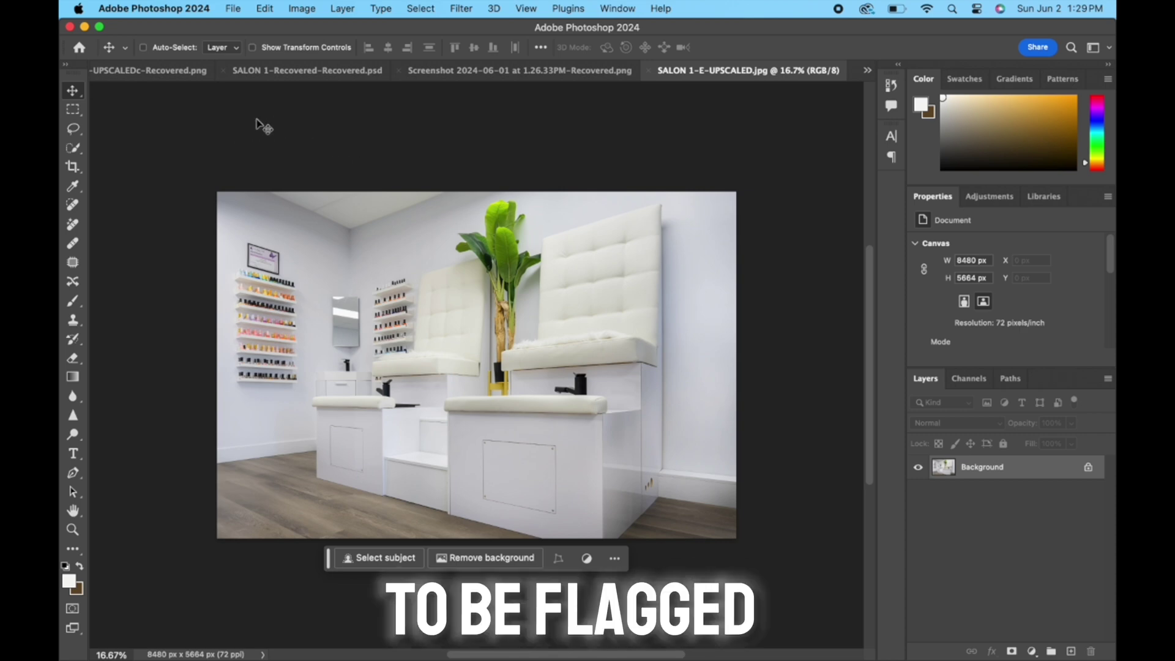
Review the photo's Export As settings and close them without exporting.
left_click(234, 8)
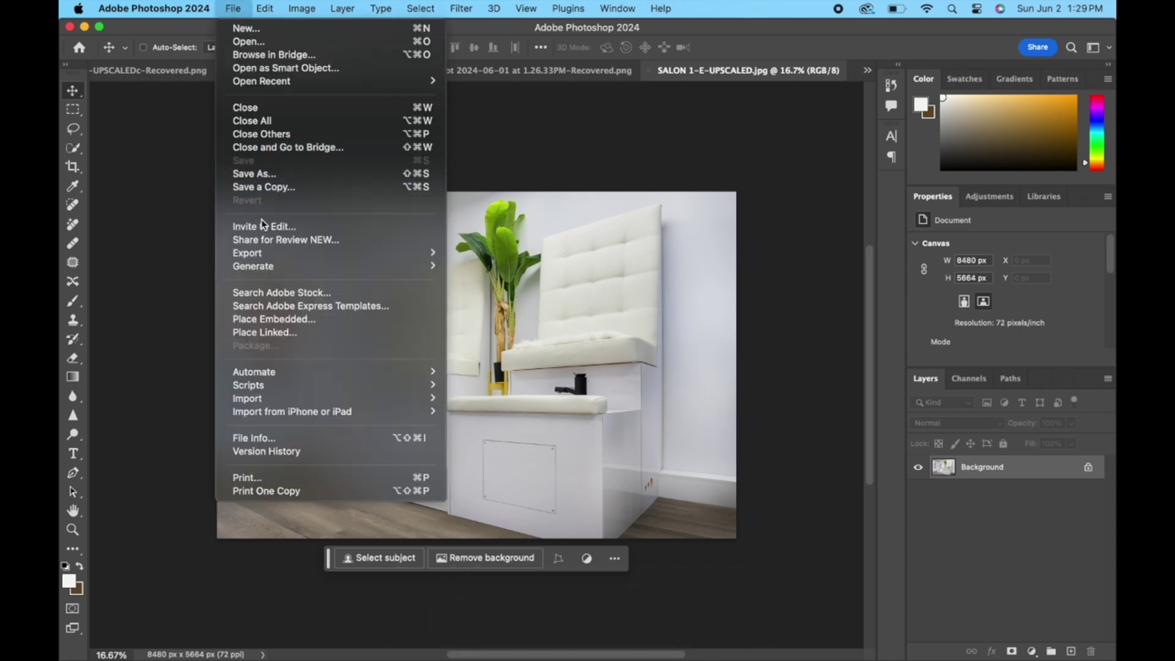
mouse_move(275, 257)
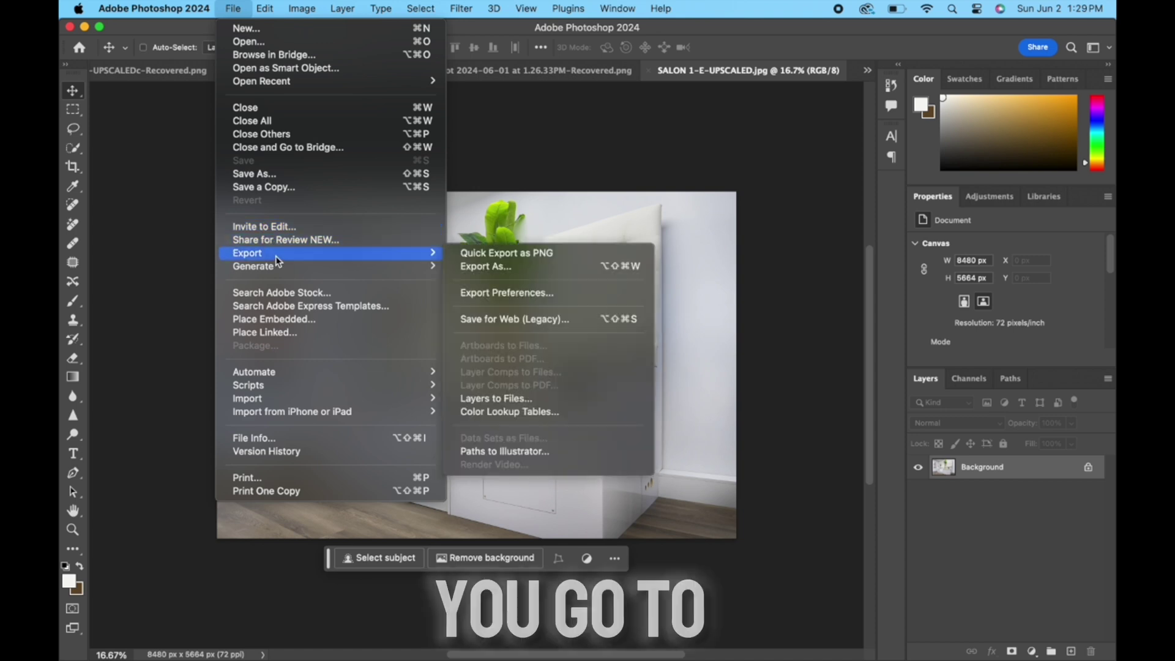
left_click(482, 267)
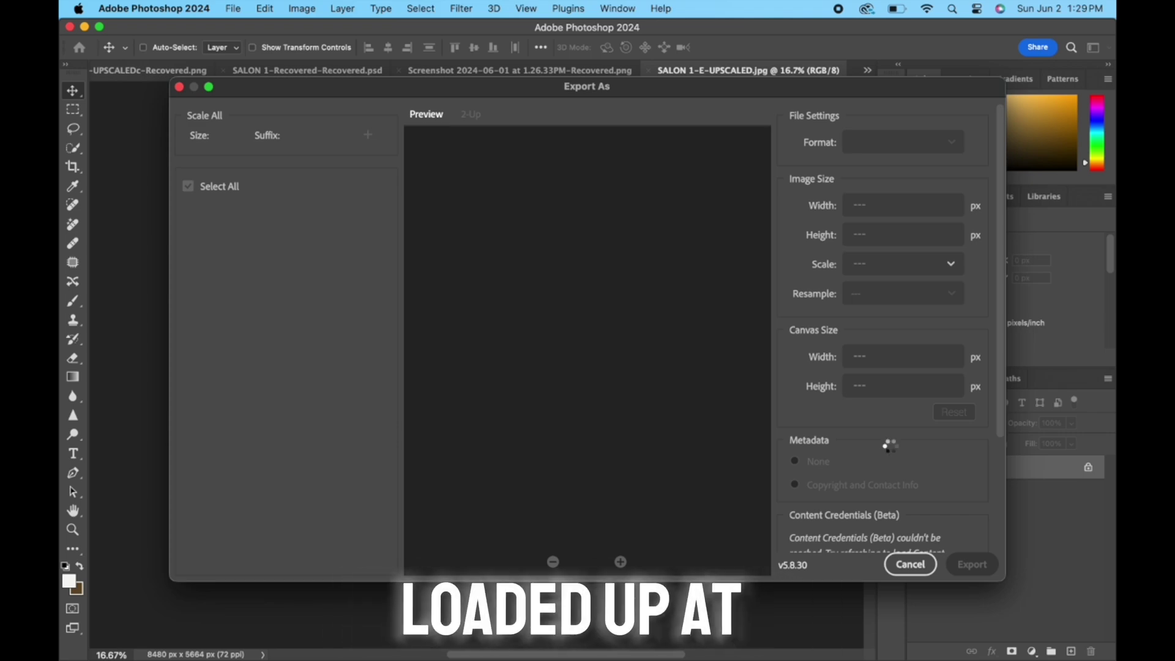
scroll(890, 446, "down", 2)
scroll(900, 444, "down", 2)
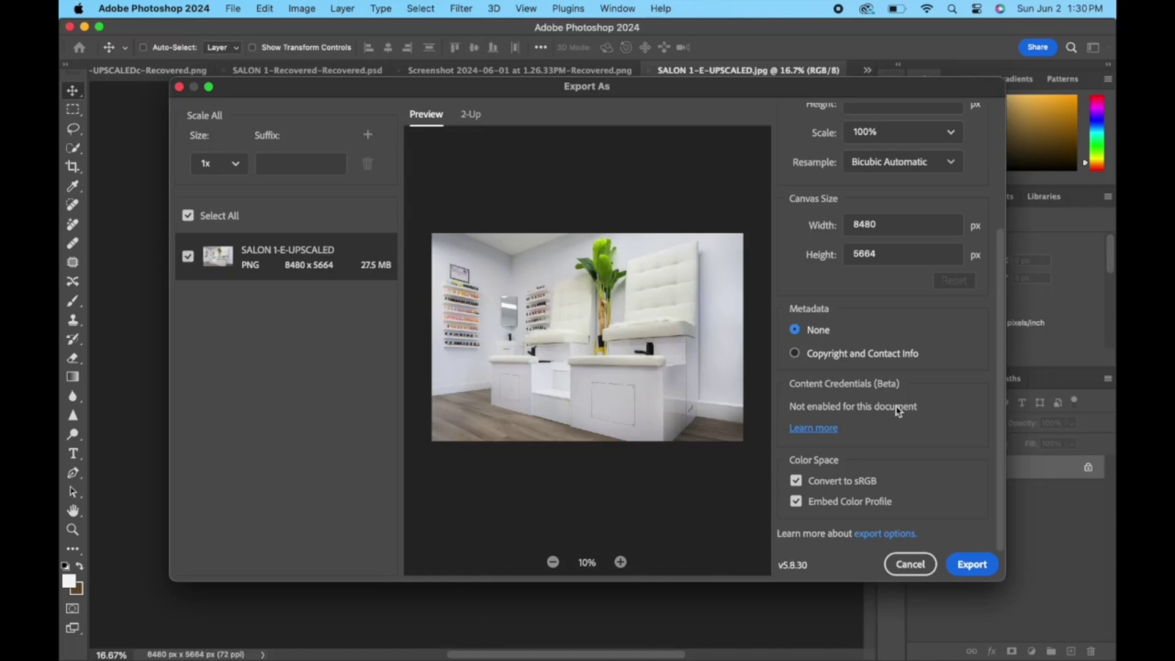
left_click(911, 564)
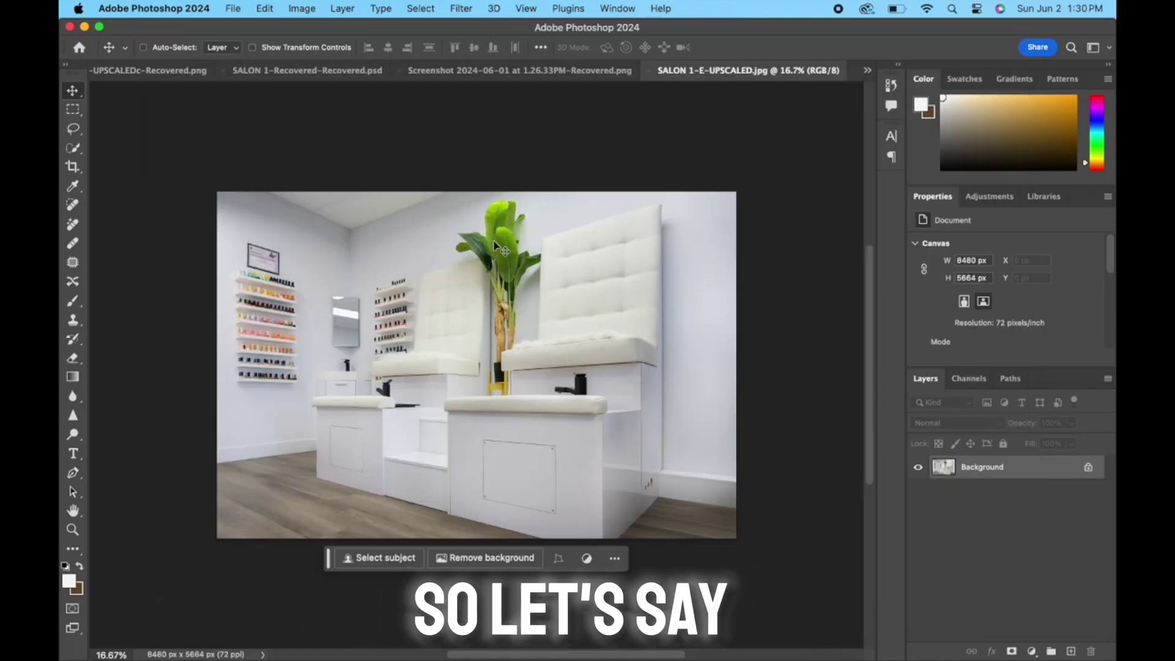
Extend the canvas upward with Generative Expand to fill new ceiling, reaching 8480 × 6029 px.
key("c")
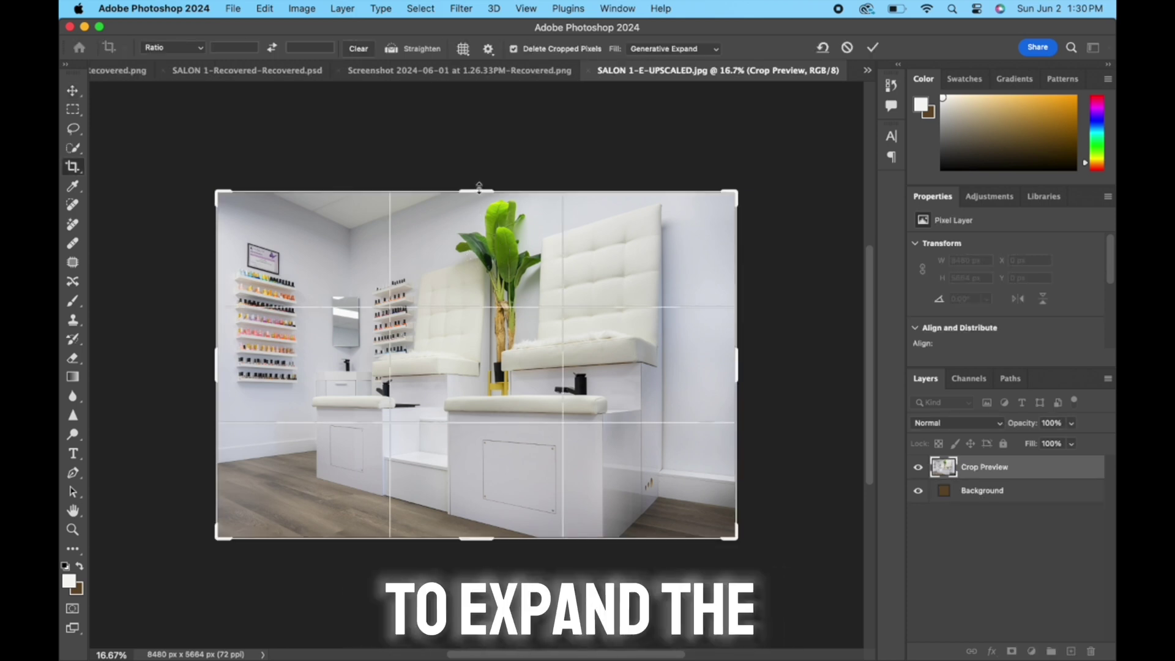
left_click_drag(480, 191, 480, 176)
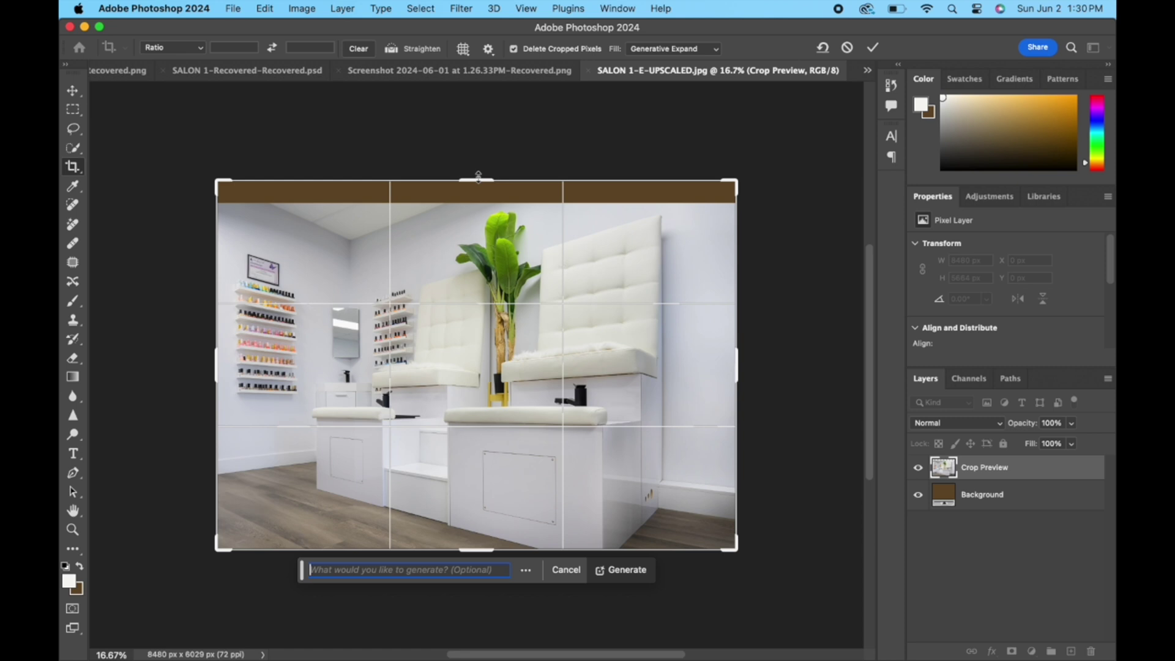
key("Return")
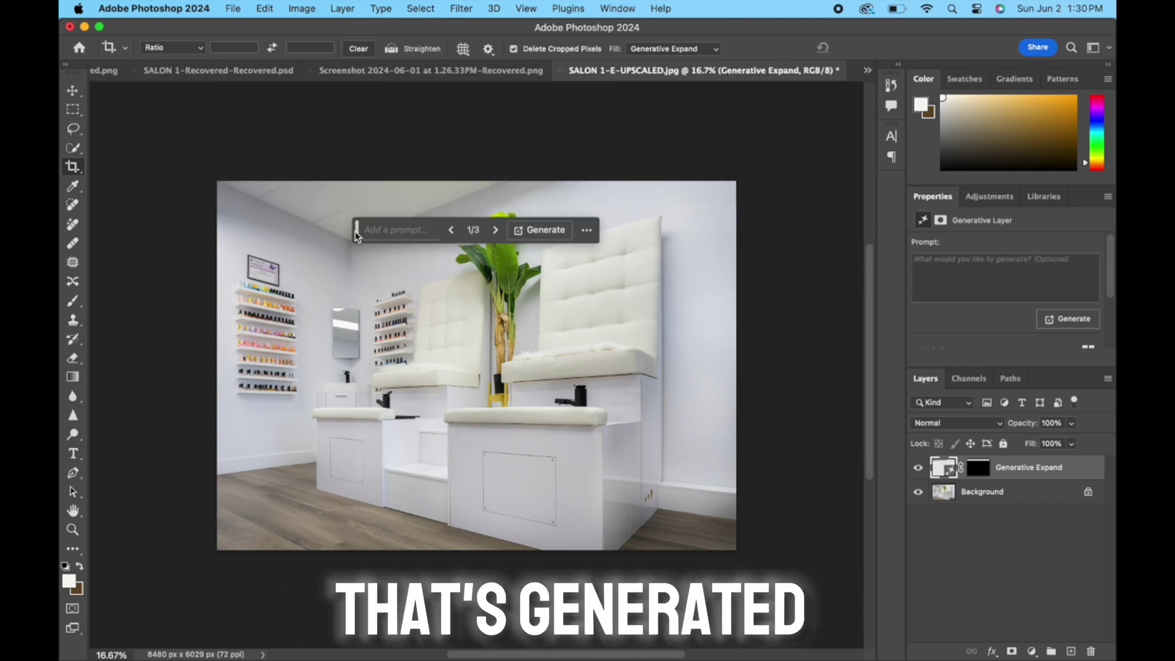
left_click_drag(357, 230, 343, 594)
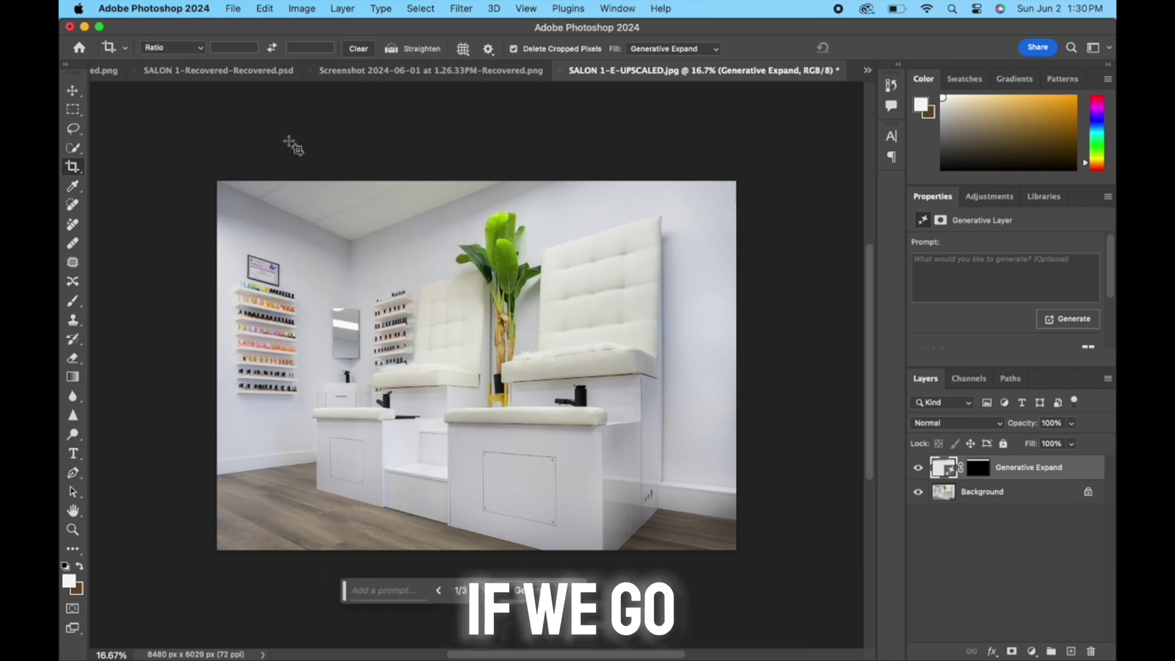
left_click(233, 8)
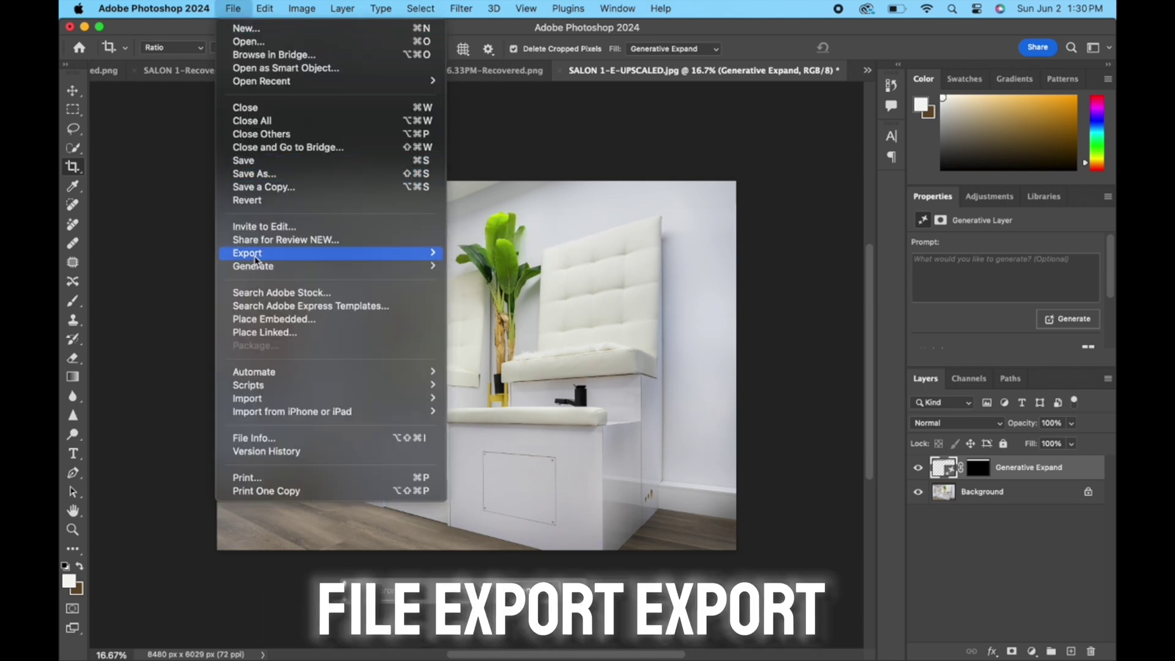
mouse_move(257, 261)
left_click(487, 267)
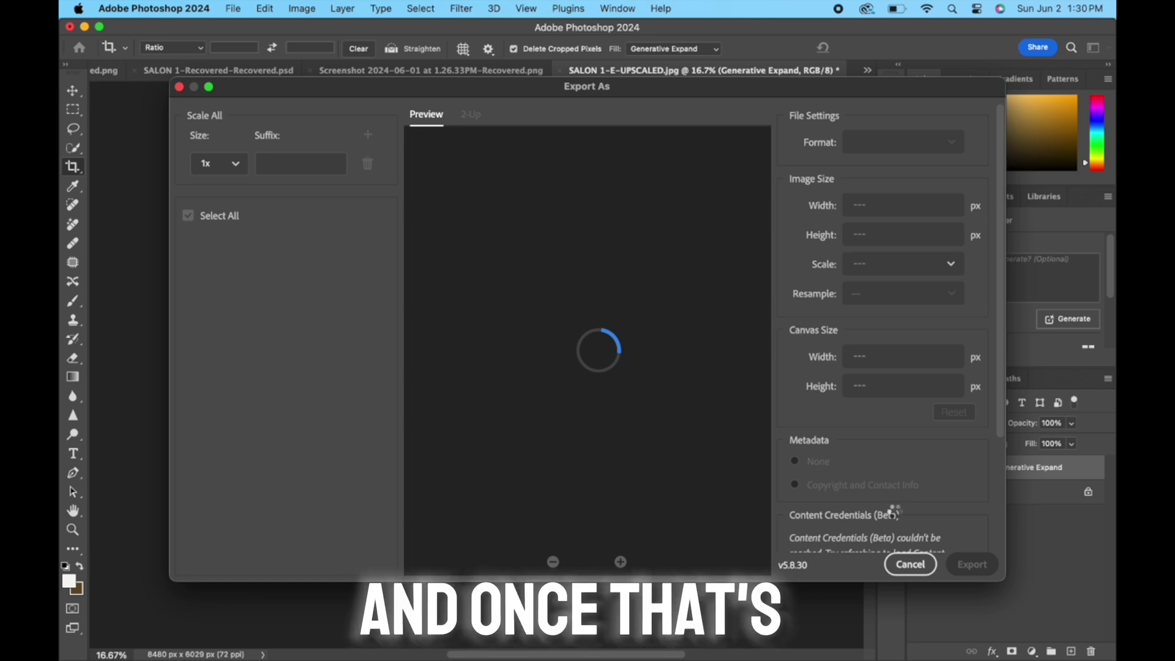
scroll(894, 511, "down", 3)
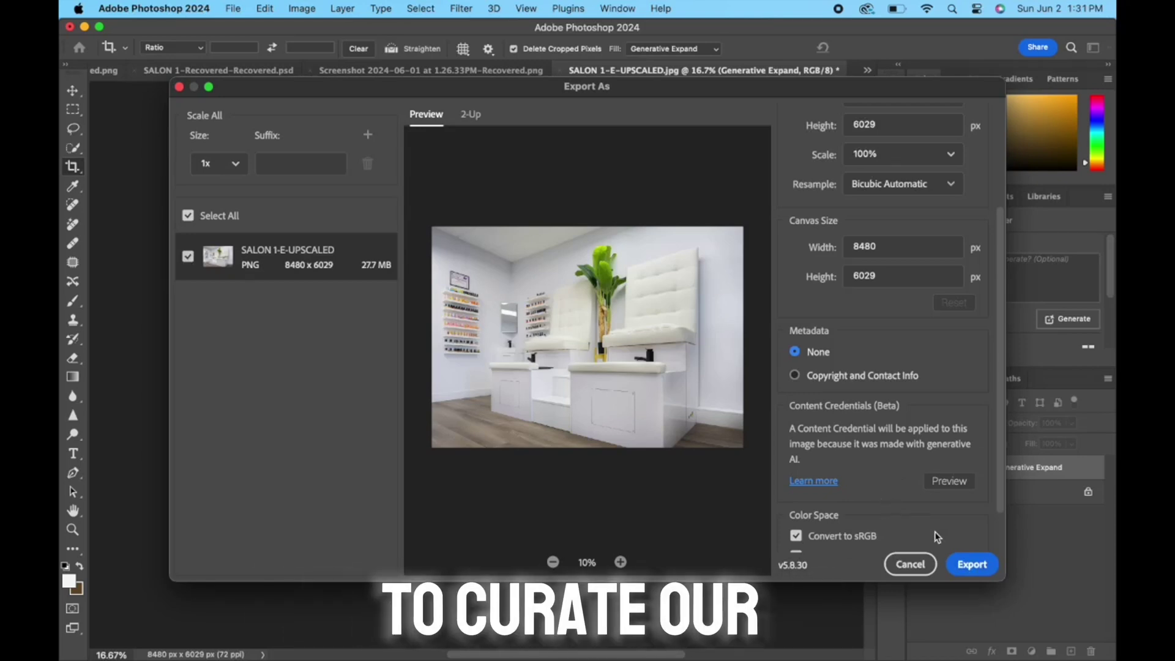
left_click(904, 562)
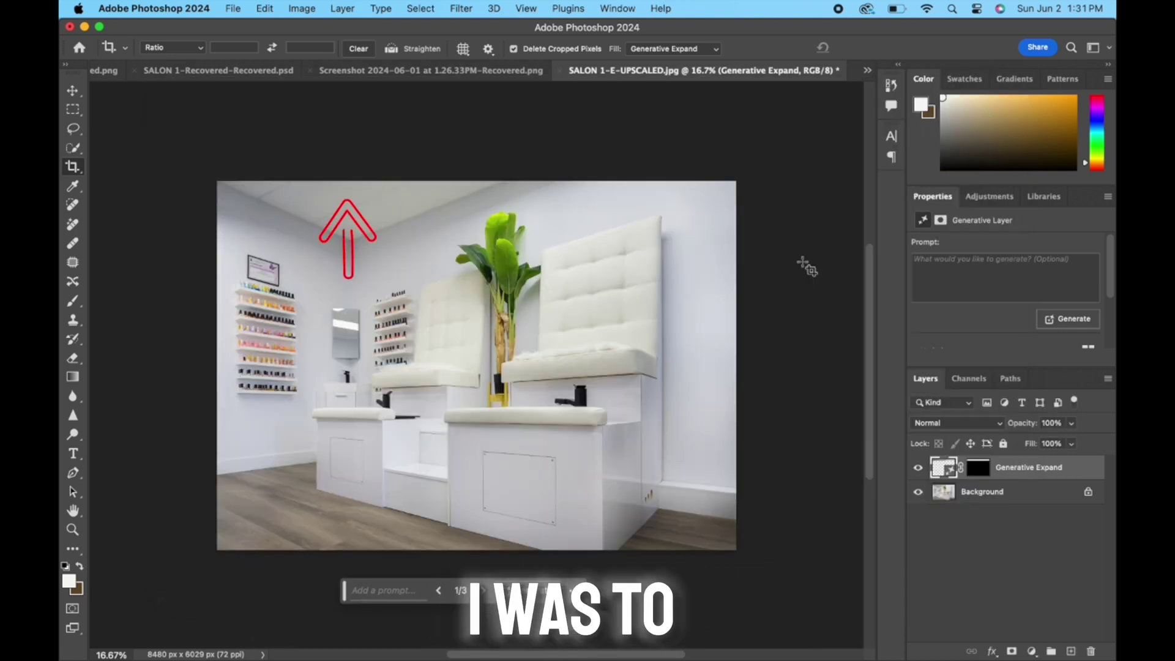
Undo the Generative Expand, then check the Export As settings and cancel without exporting.
key("super+z")
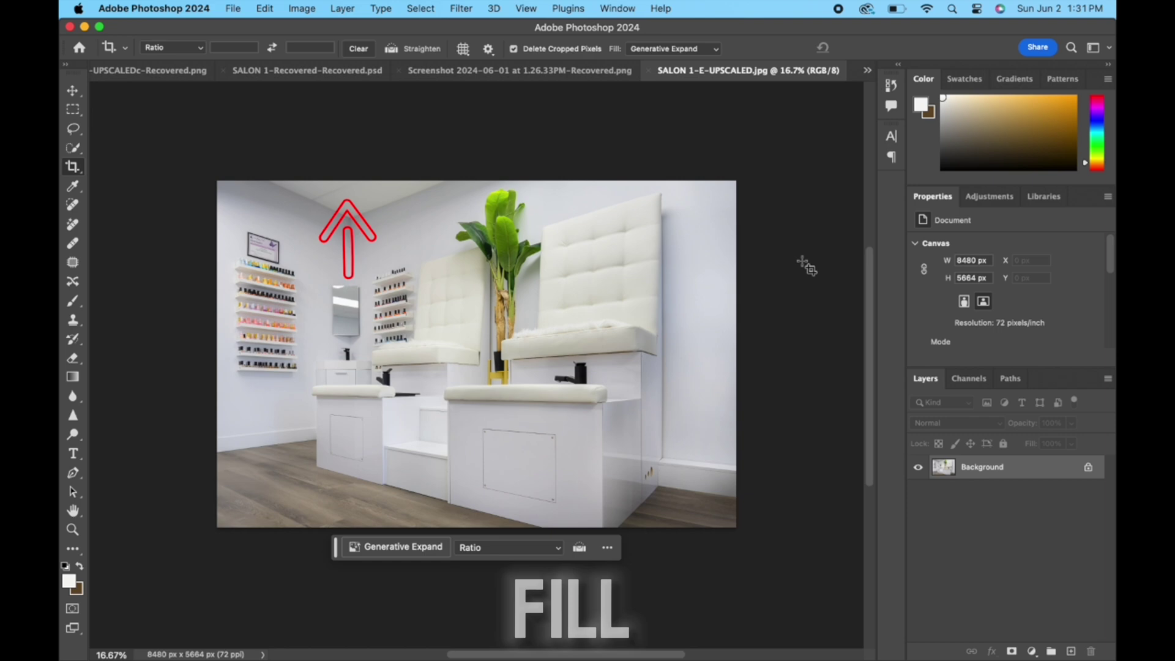
left_click(233, 9)
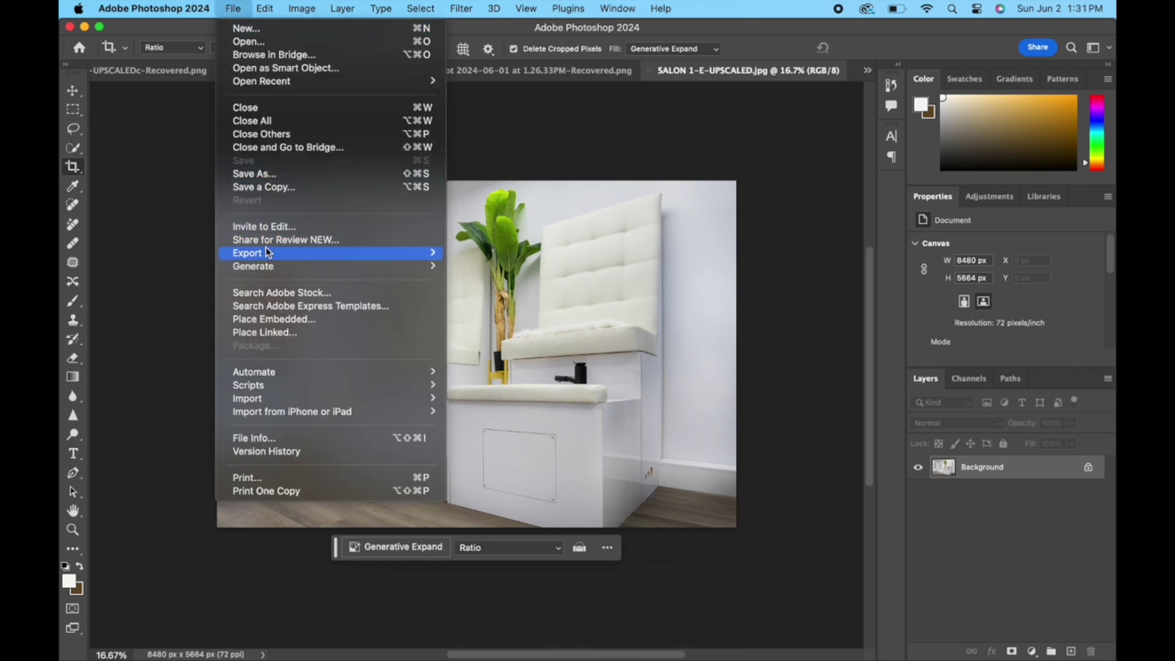
mouse_move(266, 251)
left_click(517, 270)
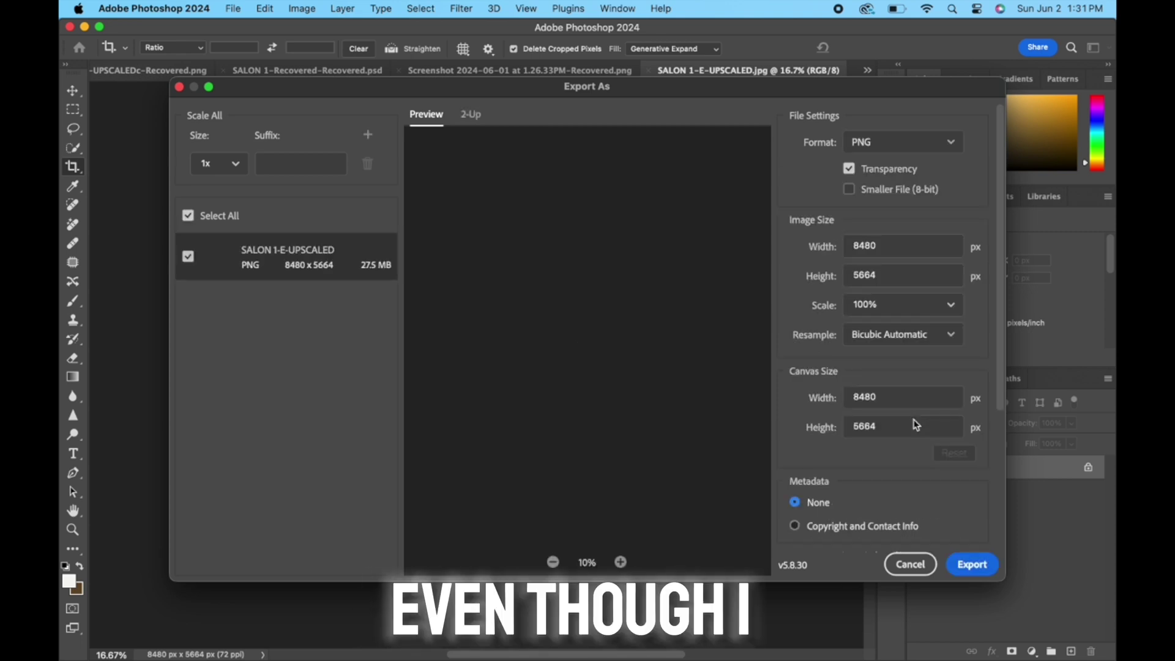
scroll(912, 425, "down", 5)
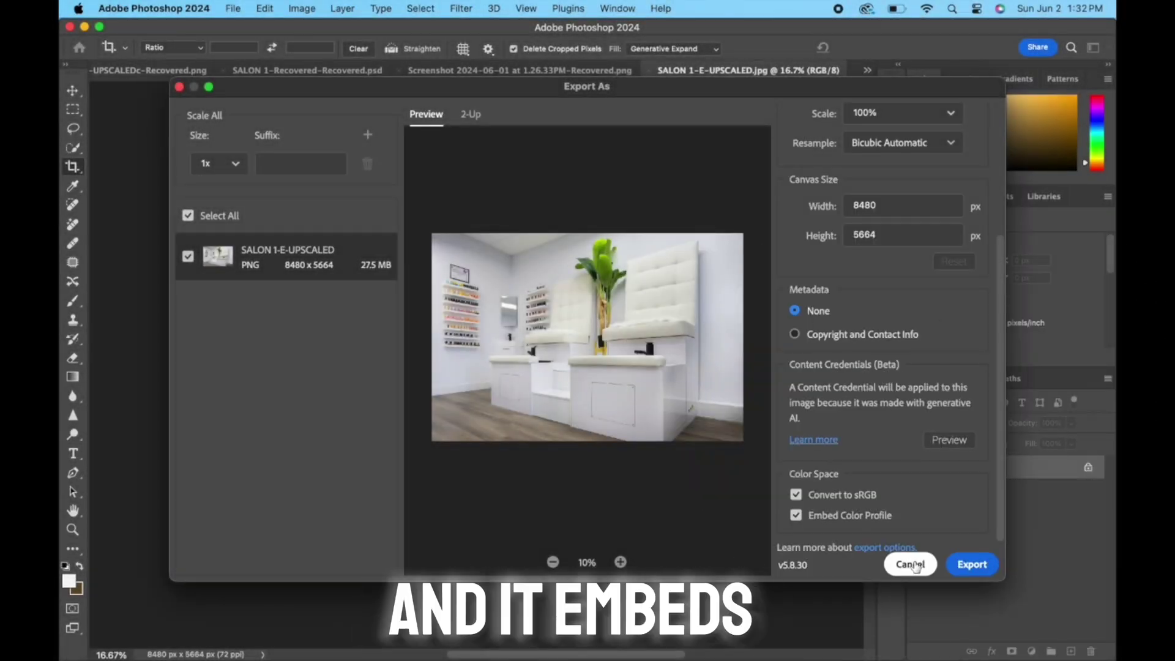
left_click(912, 564)
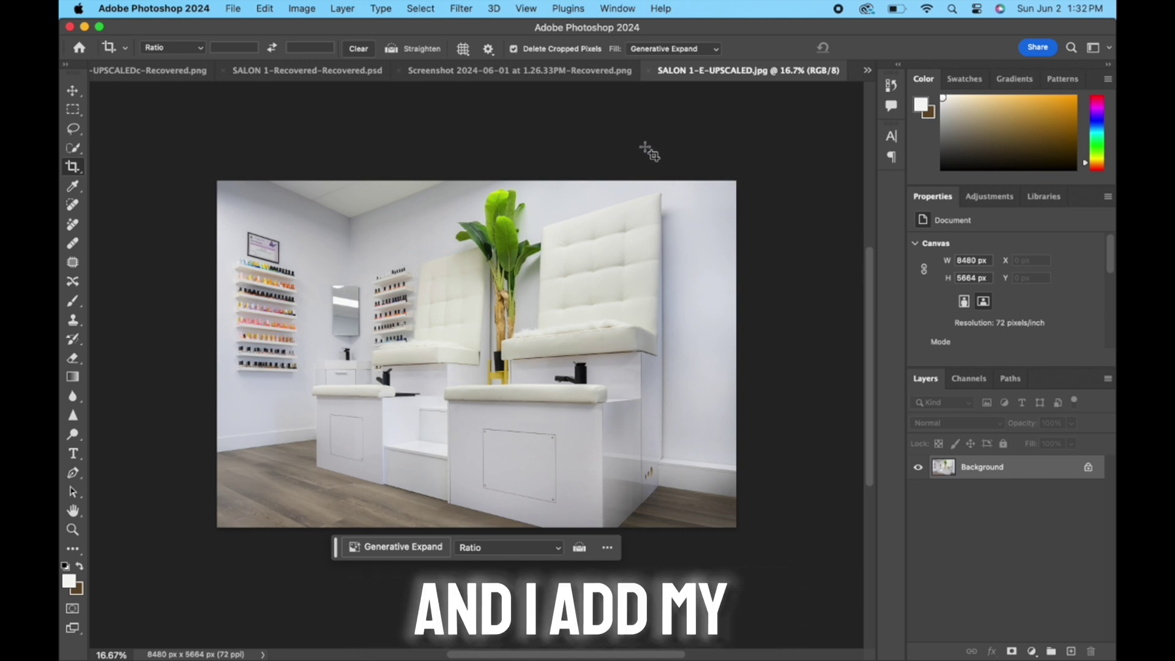
Run Generative Expand again to regenerate the ceiling, then return to the Move tool.
key("Return")
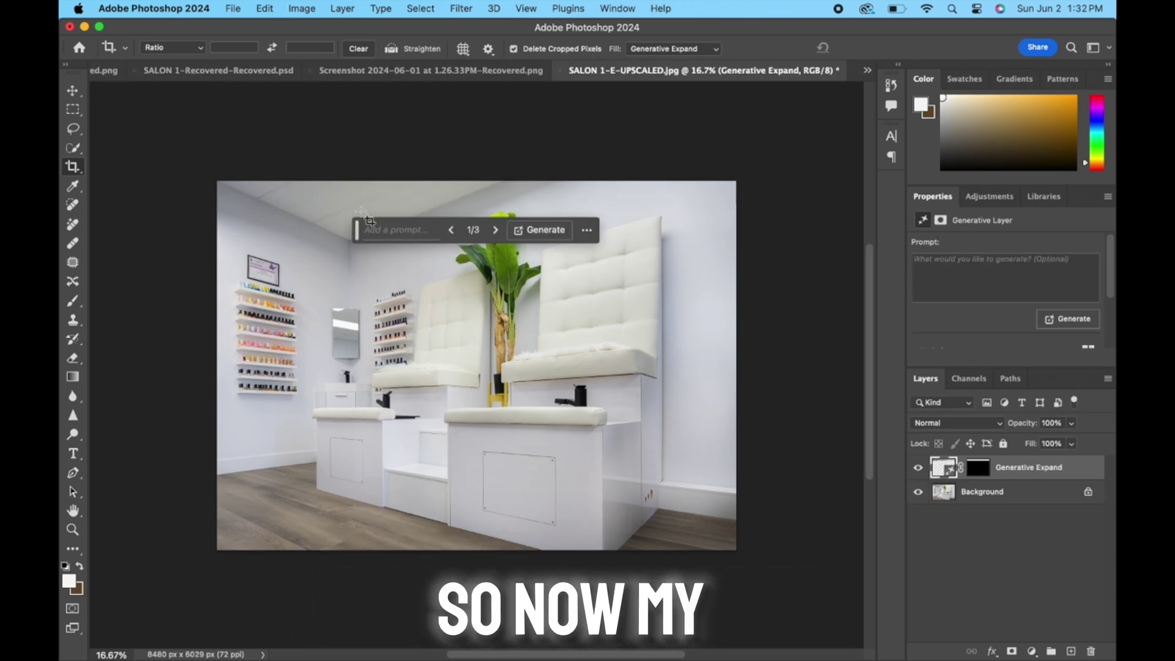
left_click_drag(369, 221, 355, 591)
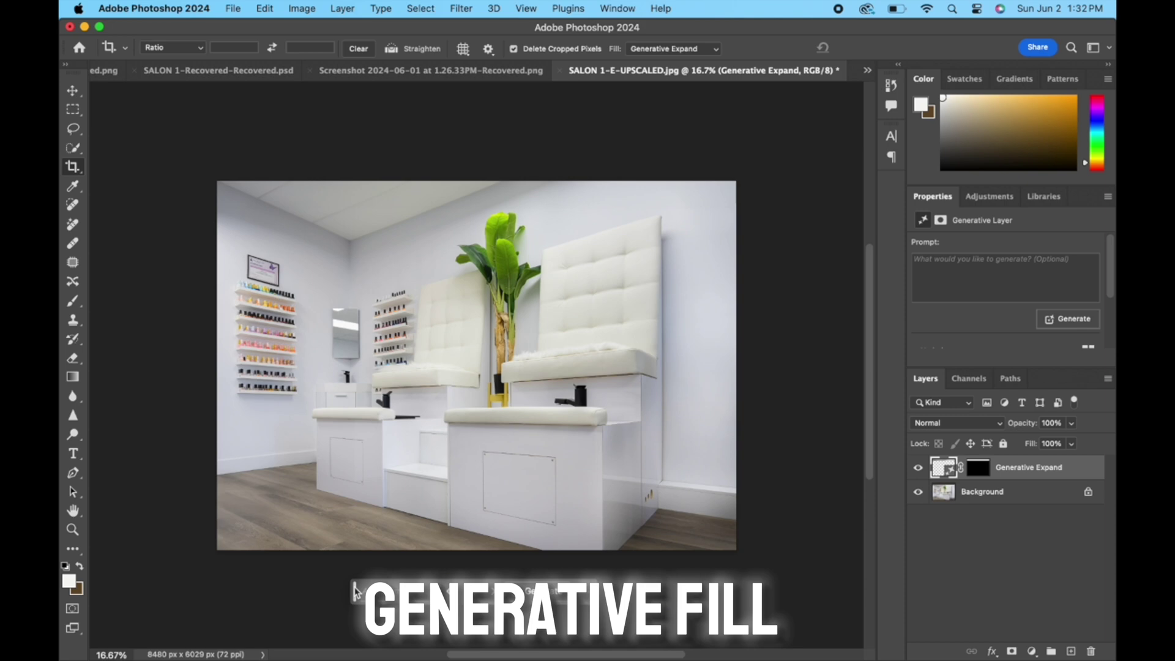
key("v")
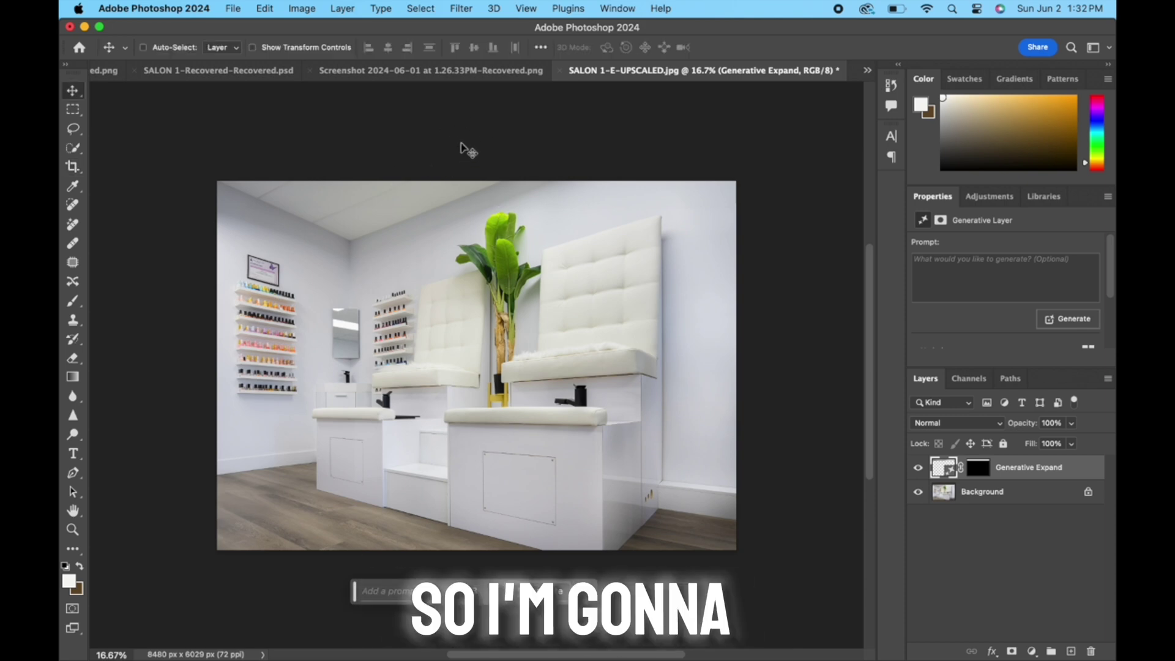
Save a JPEG copy named SALON 1-E-UPSCALED TEST.jpg in EDITS, replacing the existing file.
left_click(232, 8)
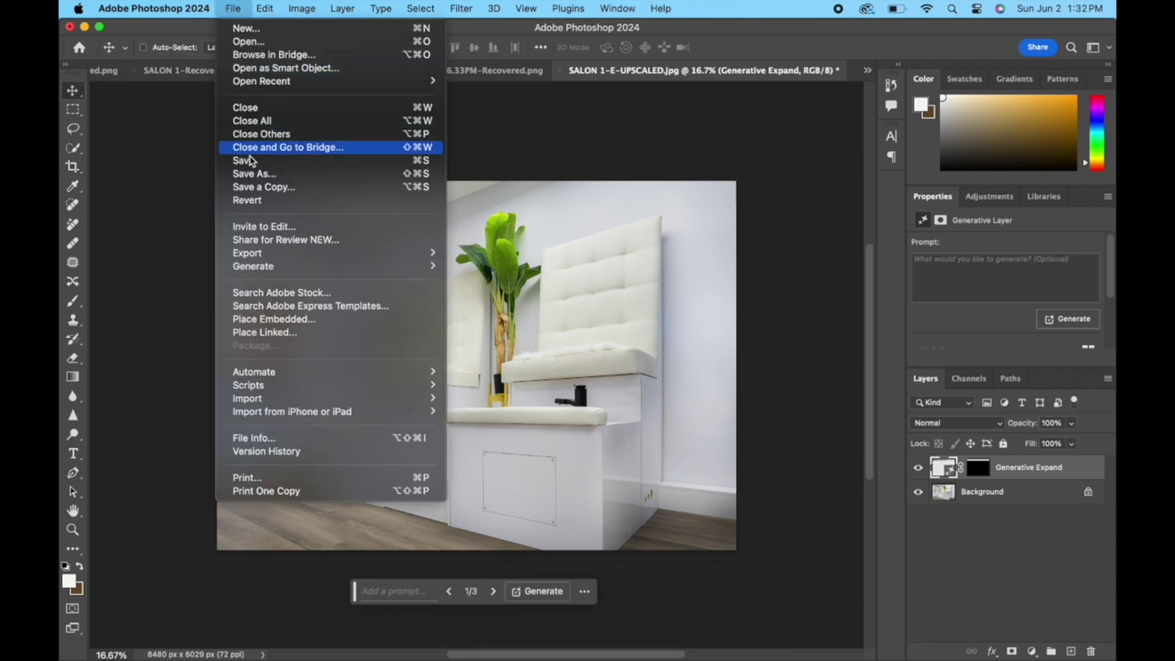
left_click(251, 175)
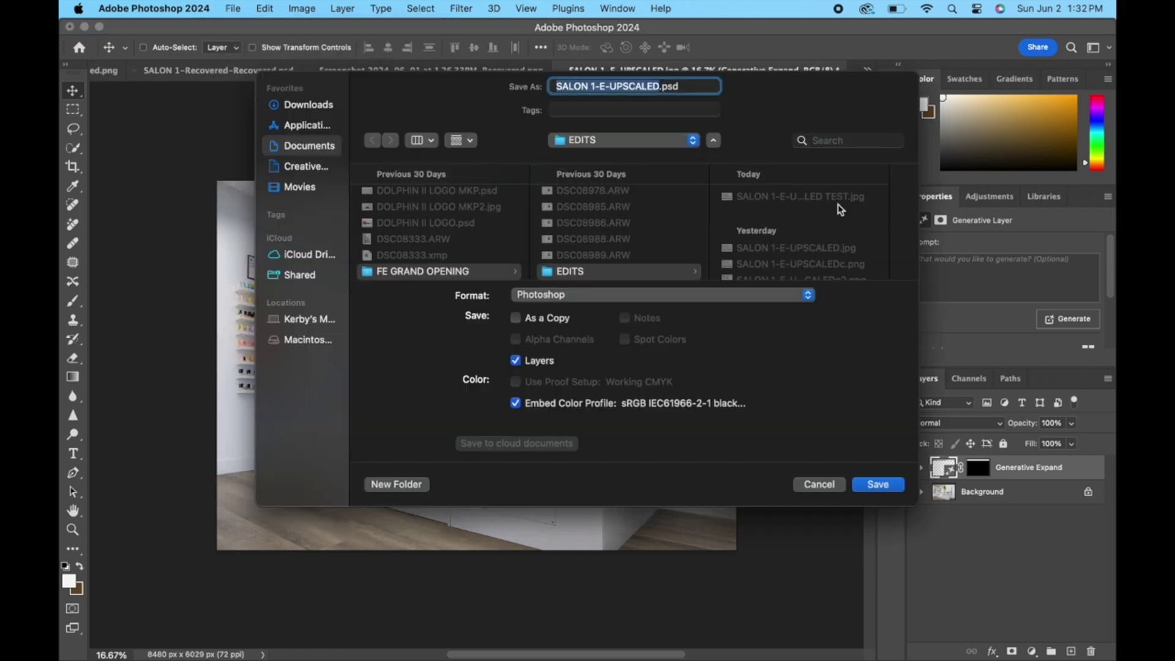
left_click(807, 297)
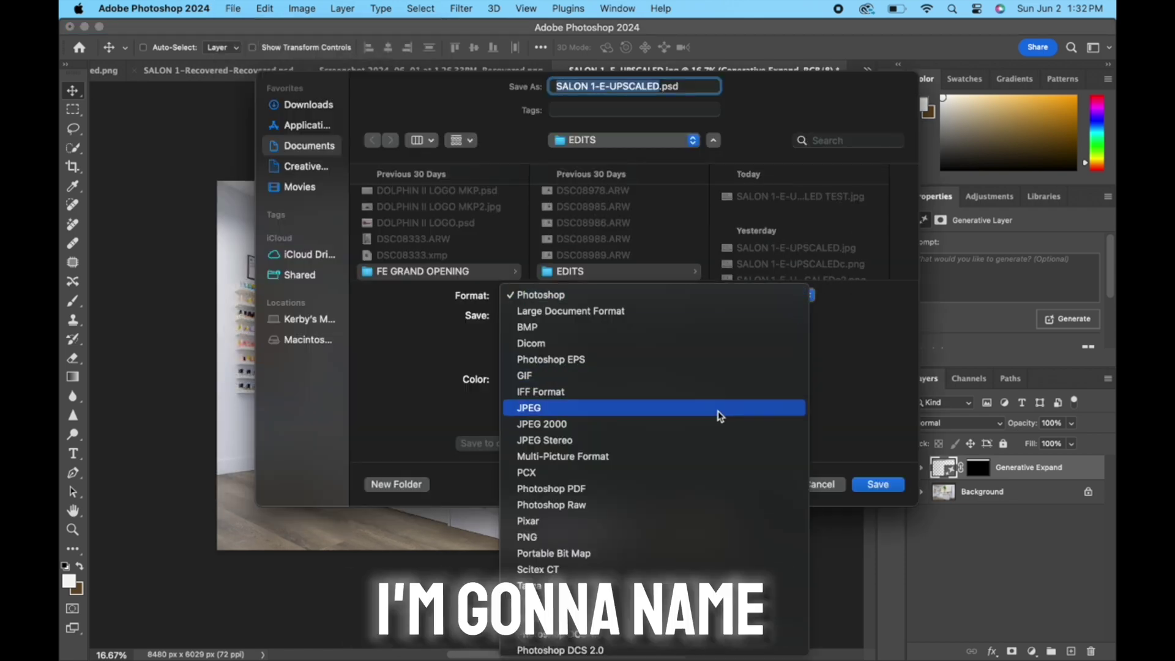
left_click(718, 413)
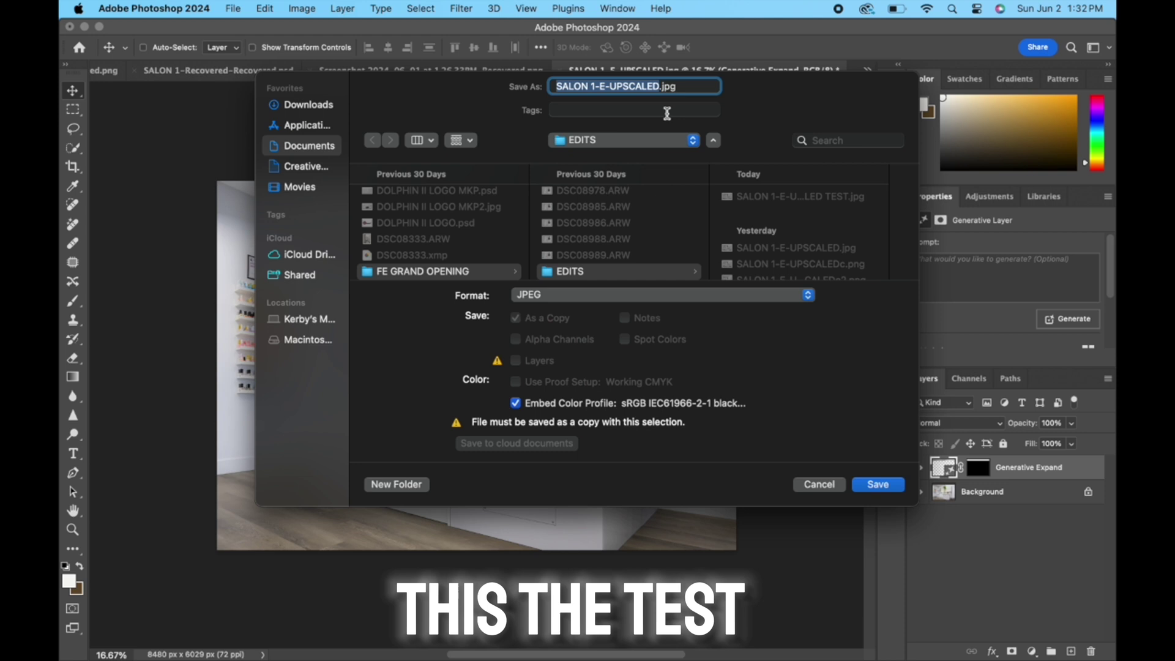
left_click(658, 88)
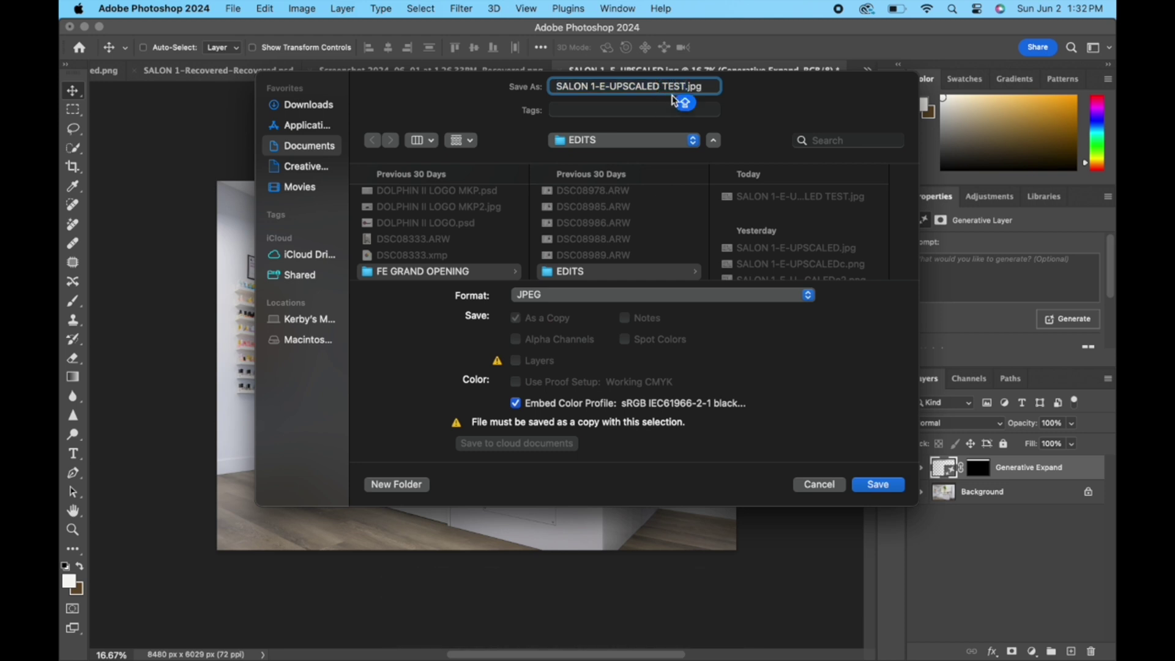
left_click(877, 483)
left_click(631, 369)
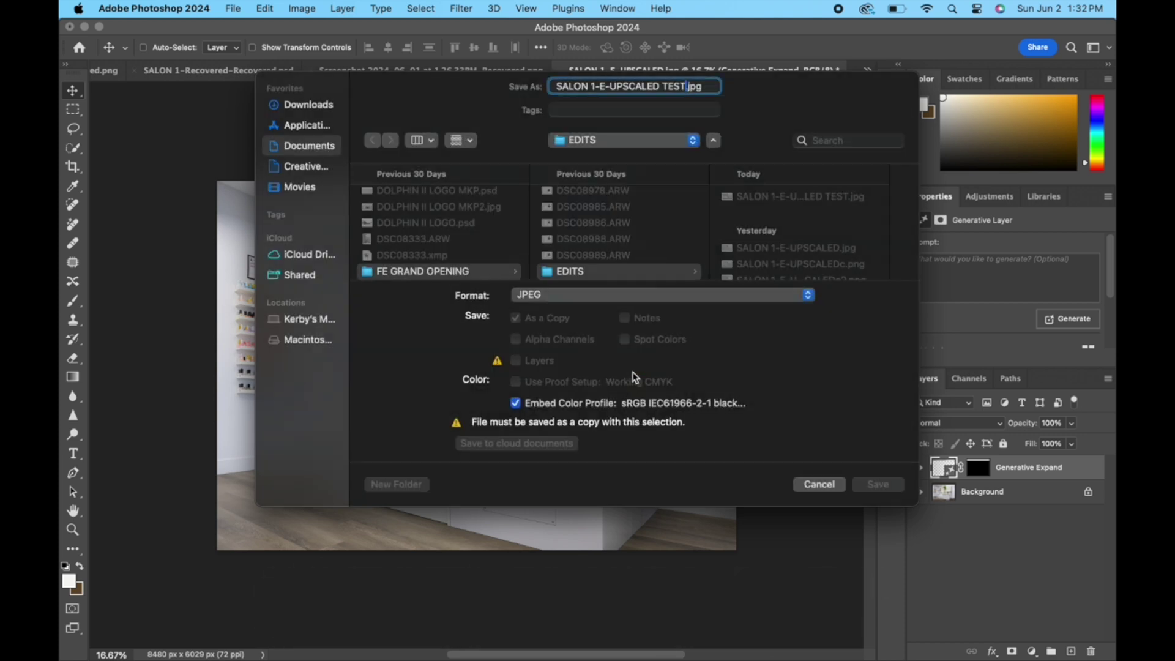
left_click(680, 174)
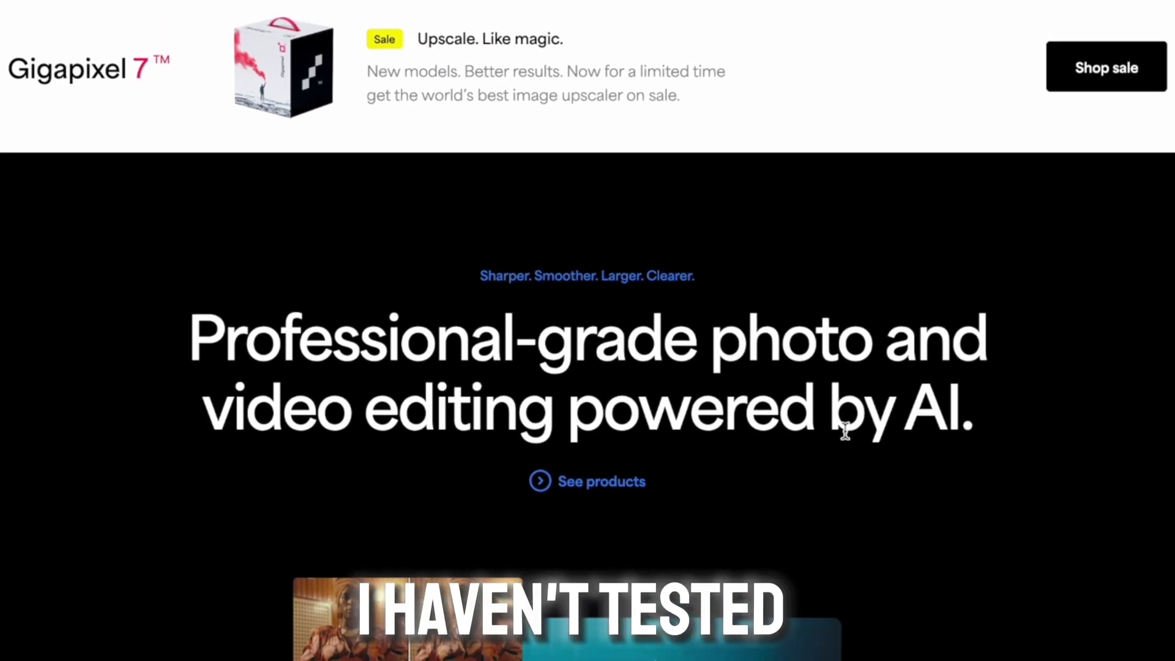
Scroll the Topaz Labs homepage down to the Photo AI, Video AI and Gigapixel product cards.
scroll(601, 378, "down", 7)
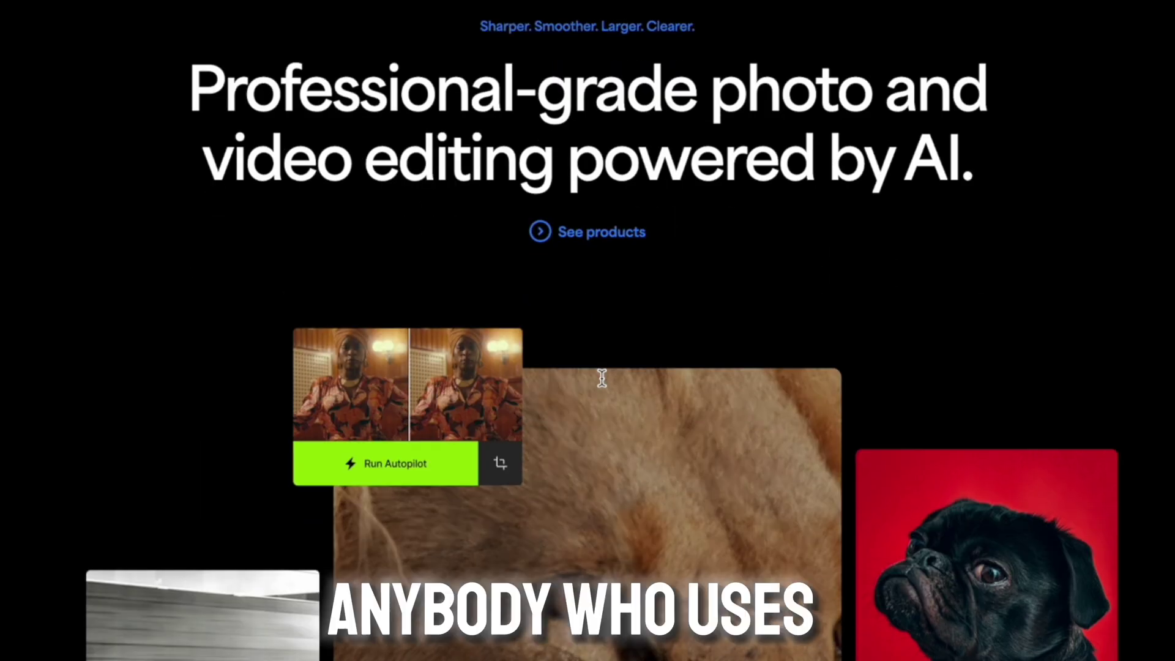
scroll(601, 379, "down", 5)
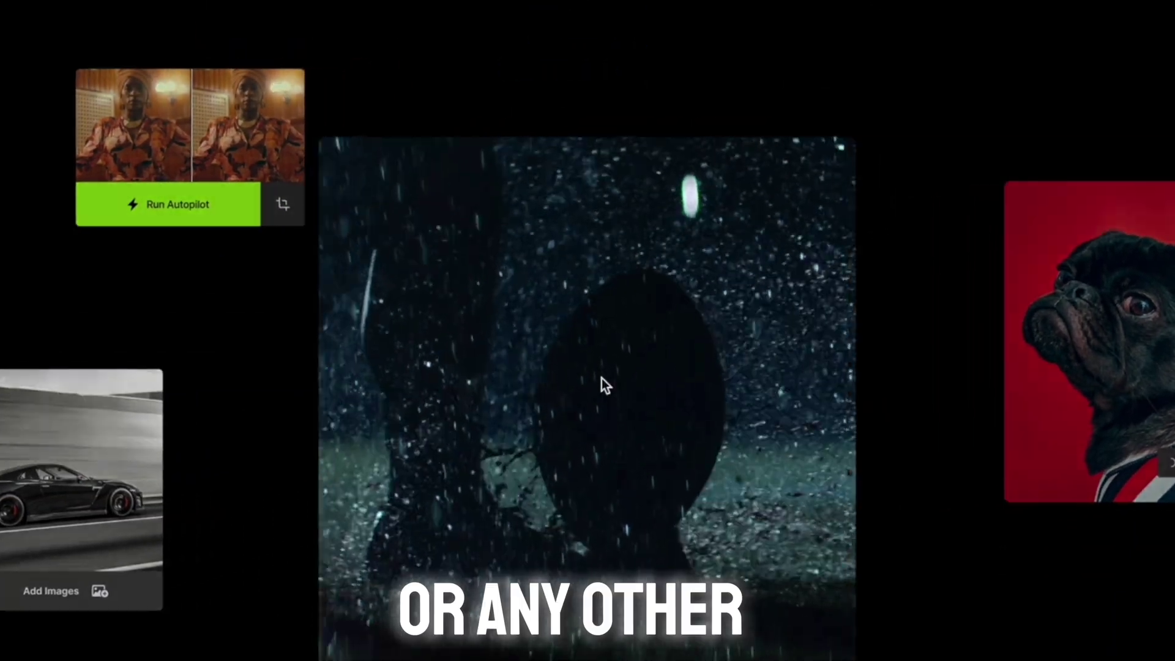
scroll(601, 378, "down", 5)
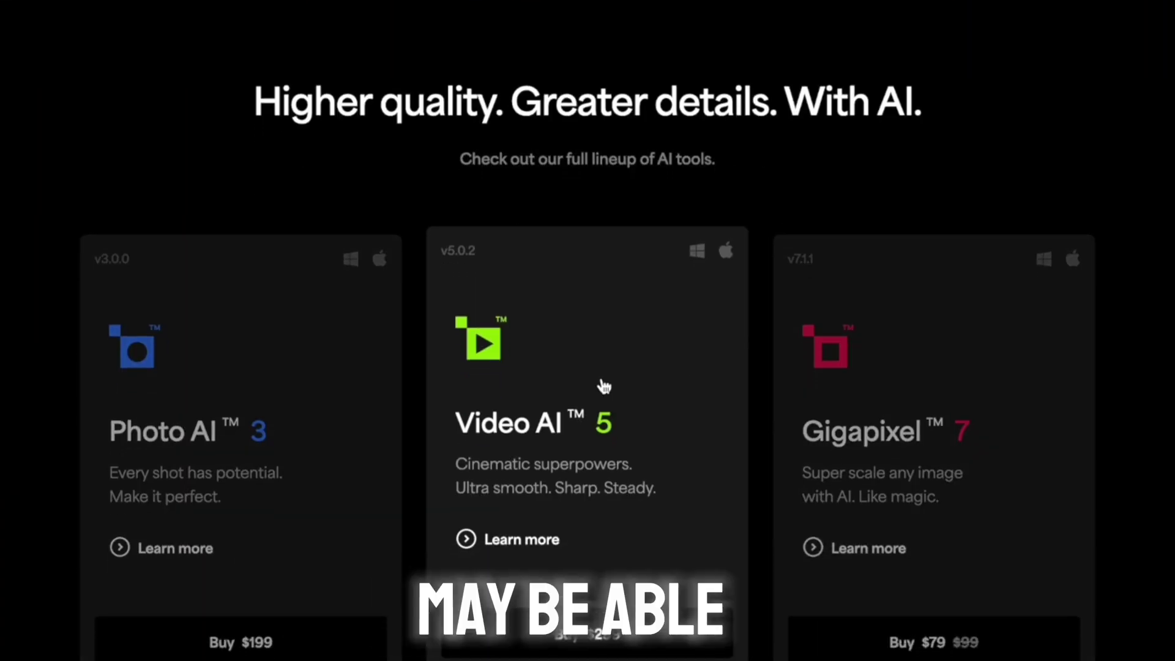
scroll(602, 383, "down", 5)
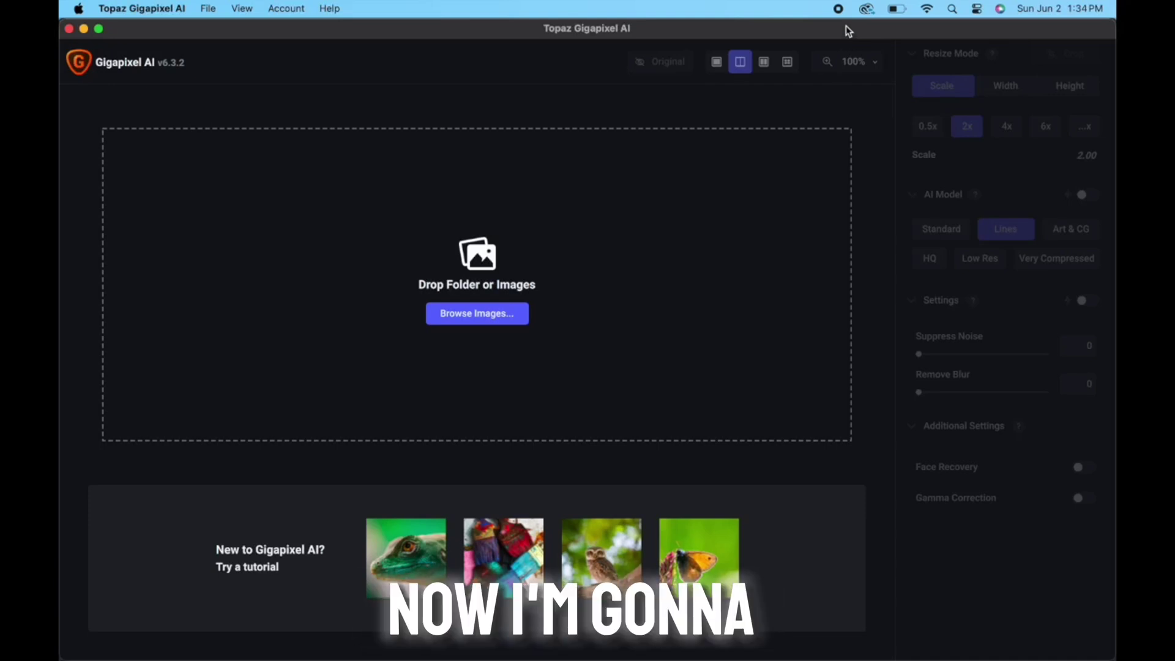
Load SALON 1-E-UPSCALED TEST.jpg into Gigapixel AI for upscaling.
left_click(467, 314)
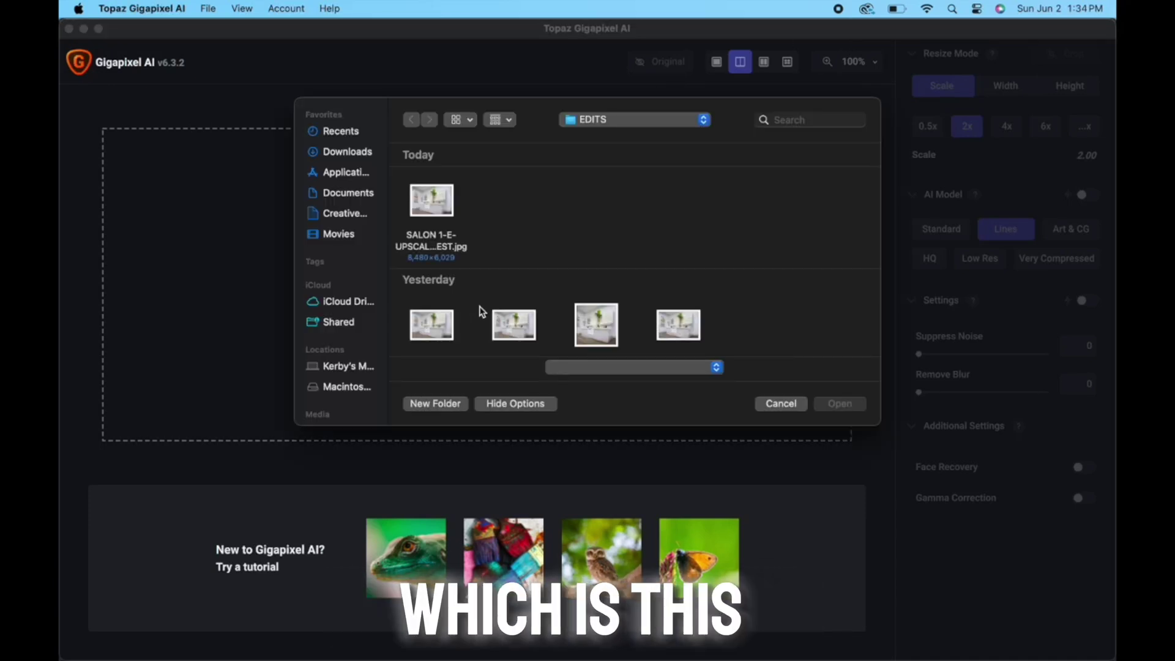
left_click(446, 247)
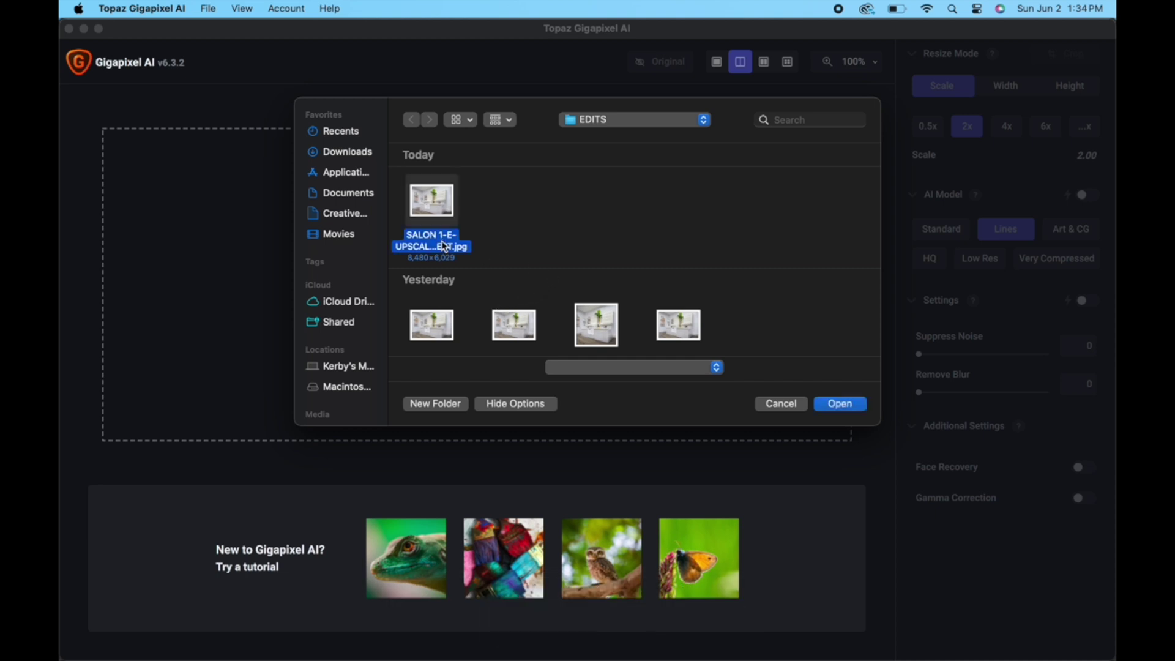
double_click(445, 247)
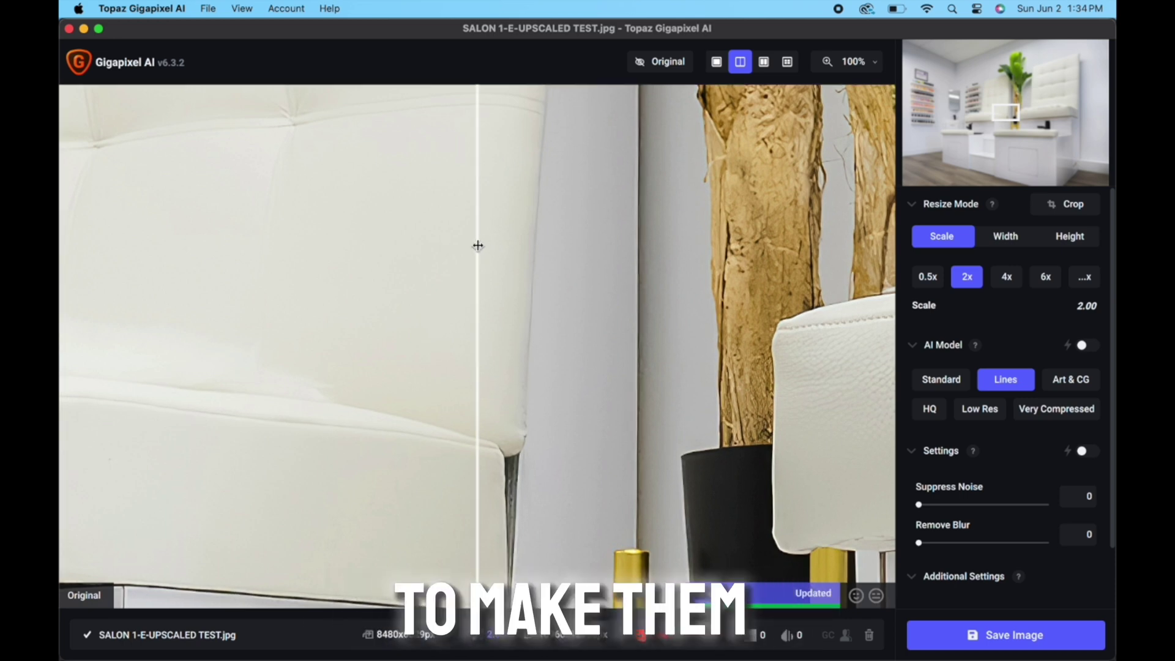
Move the split-view divider across the sofa to compare original and 2x upscaled preview.
left_click_drag(478, 246, 222, 285)
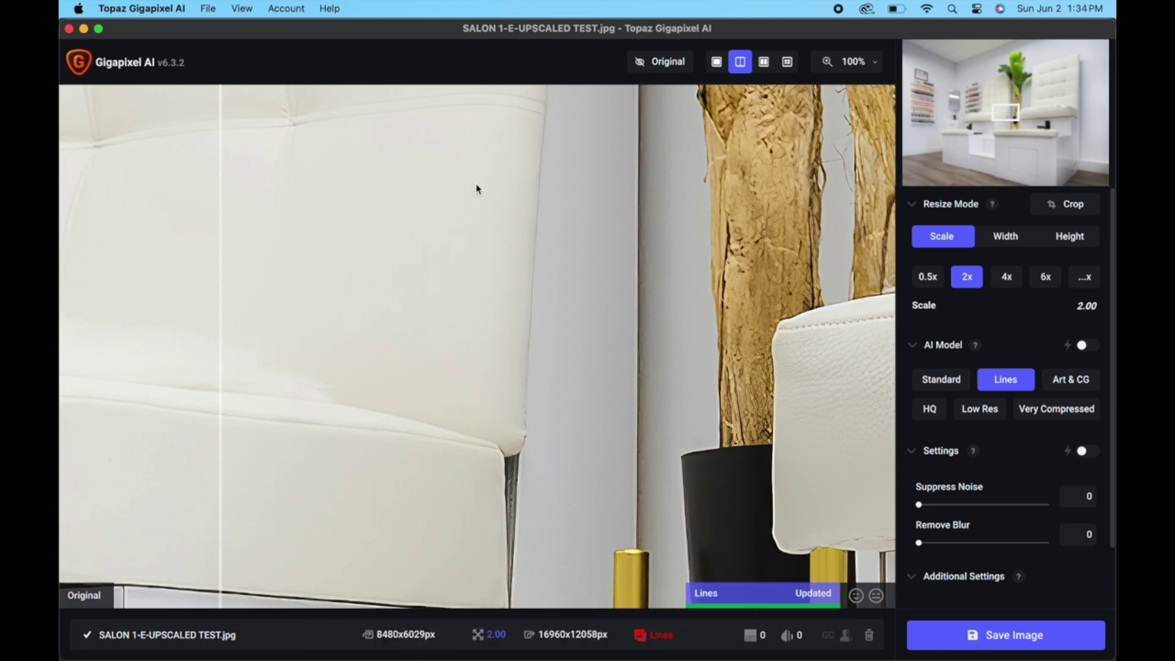
left_click_drag(221, 329, 192, 360)
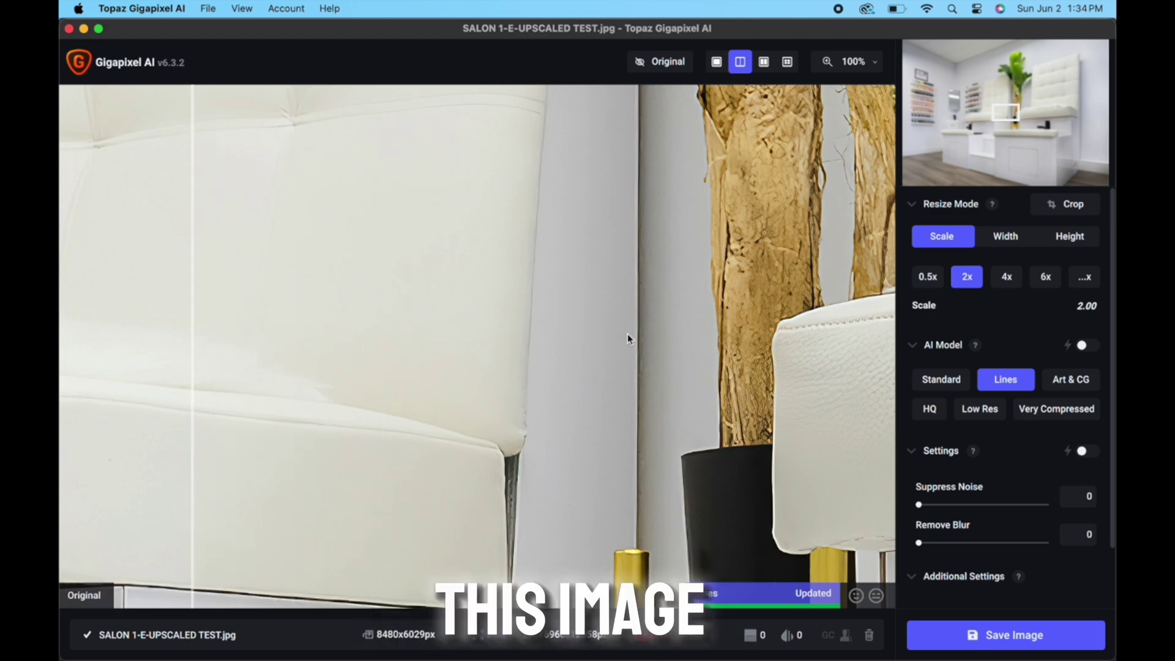
scroll(626, 333, "down", 1)
scroll(653, 359, "down", 3)
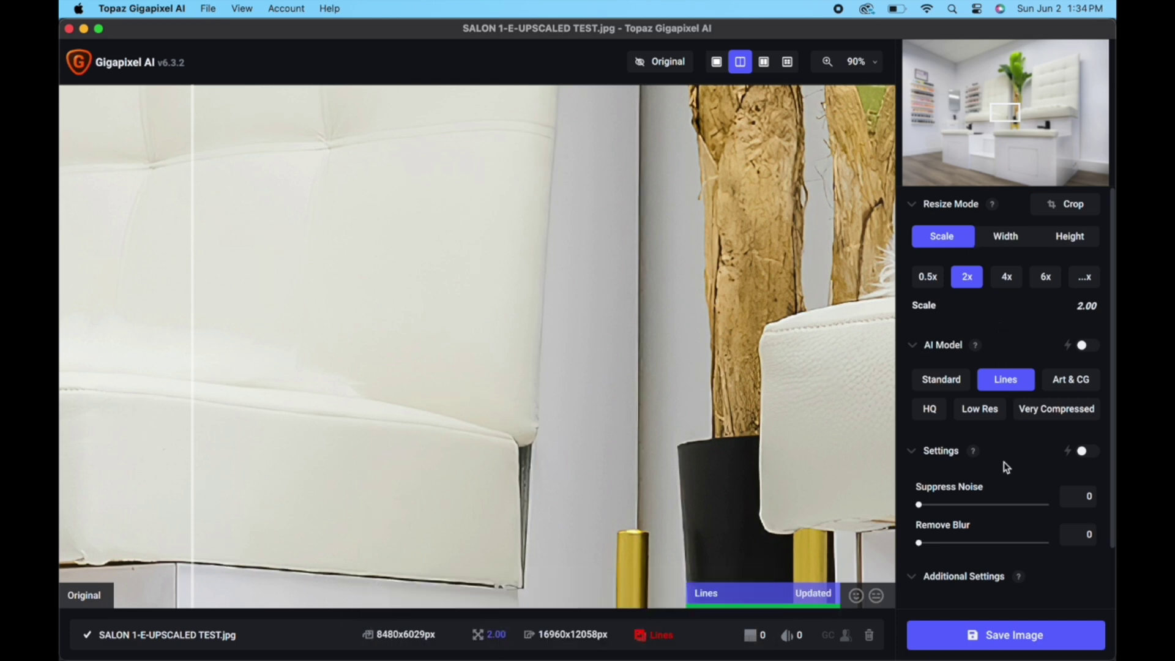
Save the upscale to EDITS as JPG 'SALON 1-E-UPSCALED TEST-gigapixel', removing the -lines-scale-2_00x suffix.
left_click(977, 640)
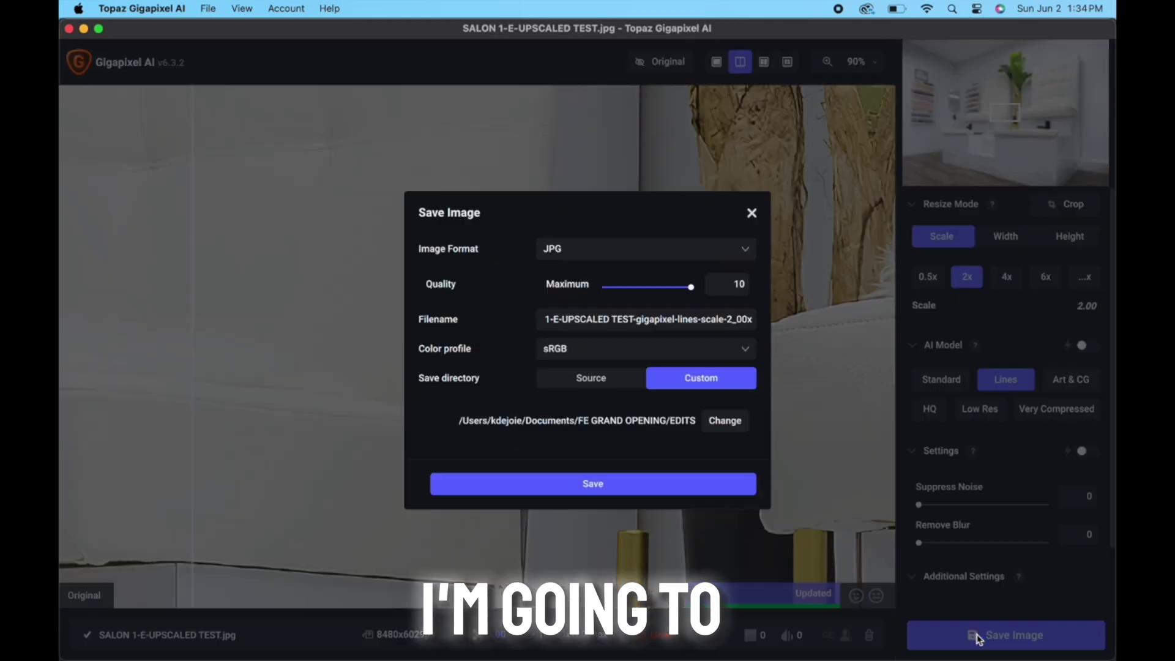
left_click(636, 322)
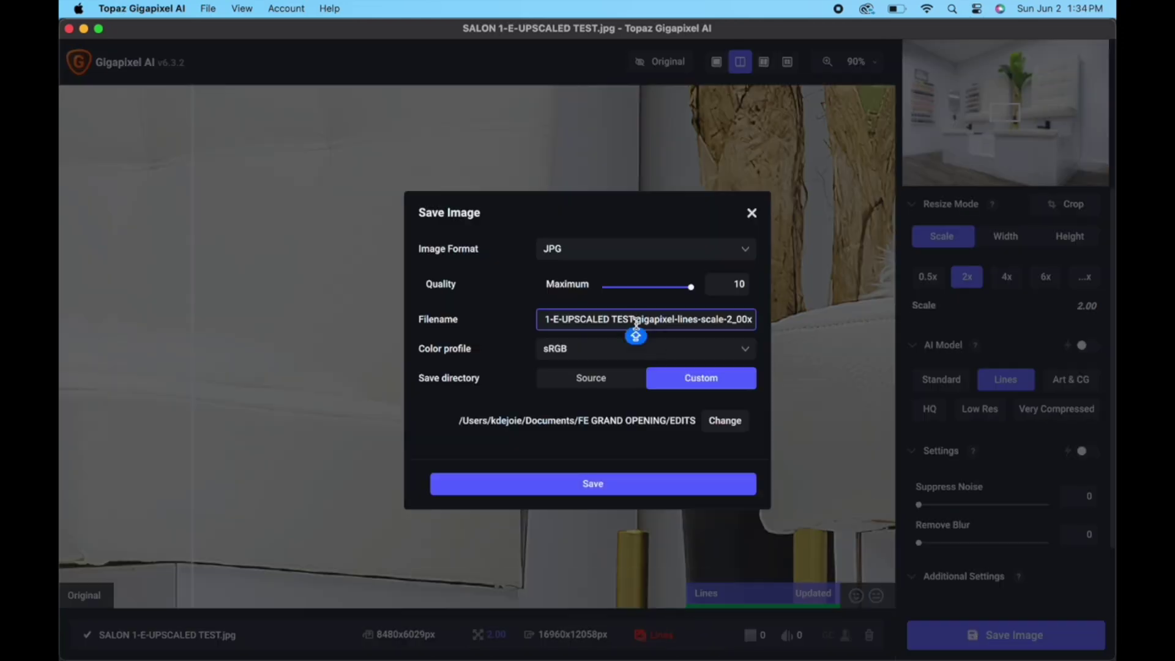
left_click_drag(636, 322, 774, 325)
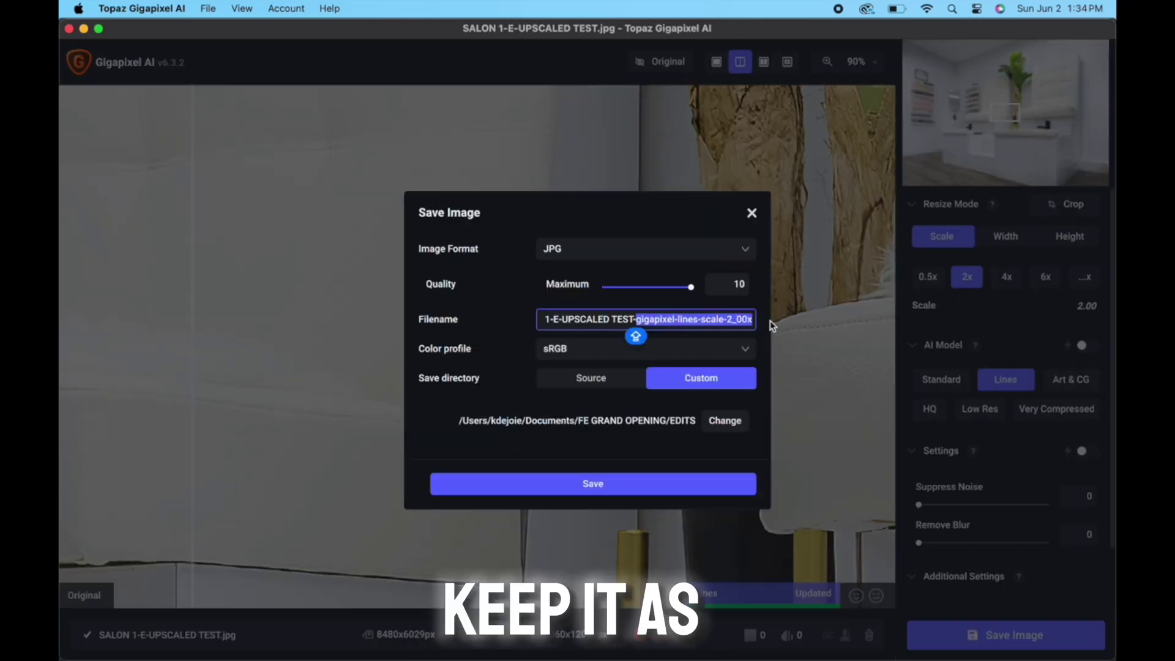
left_click(675, 320)
left_click_drag(676, 320, 842, 333)
key("BackSpace")
key("Caps_Lock")
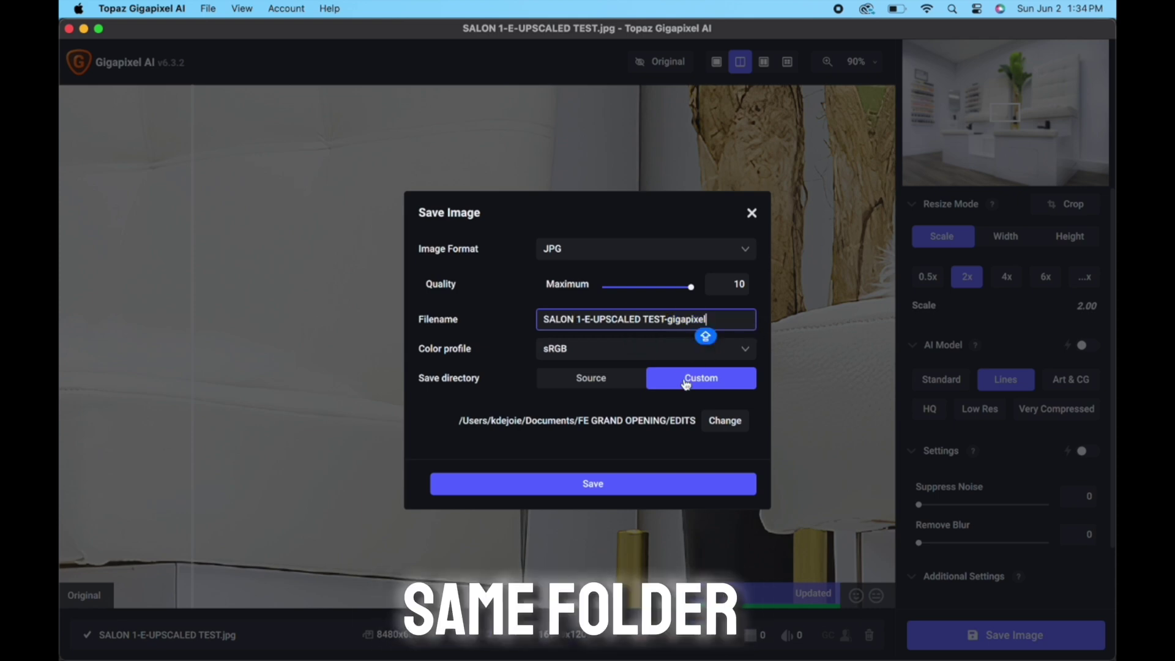
left_click(600, 484)
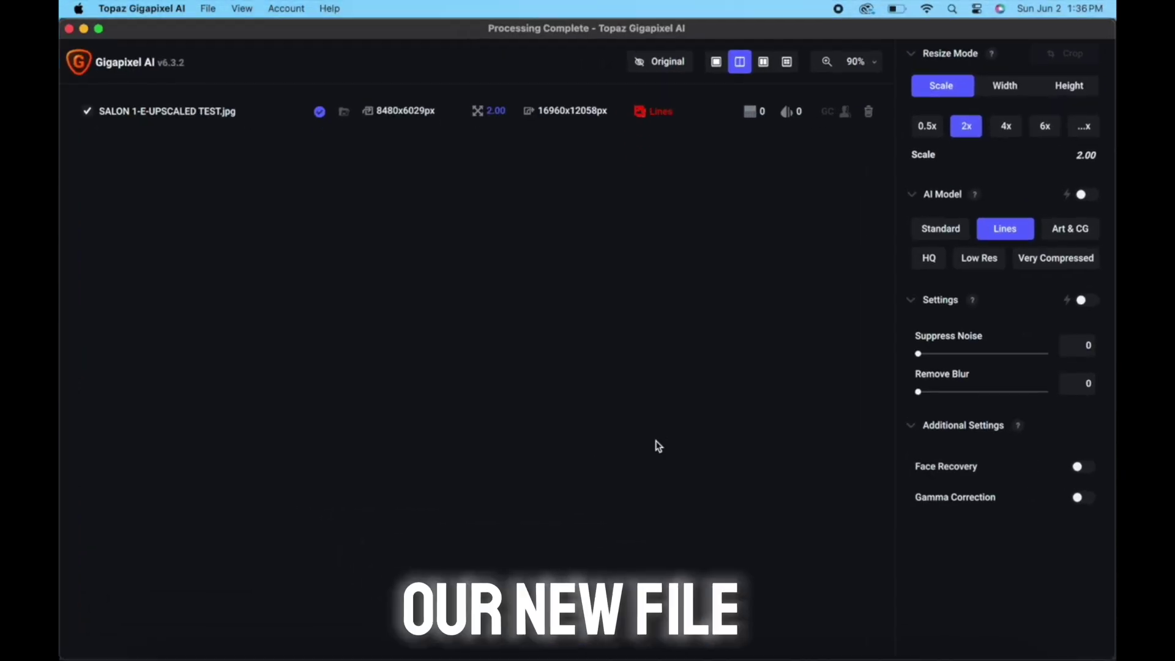
Open SALON 1-E-UPSCALED TEST-gigapixel.jpg from the EDITS folder with Adobe Photoshop 2024.
key("ctrl+Up")
left_click(962, 508)
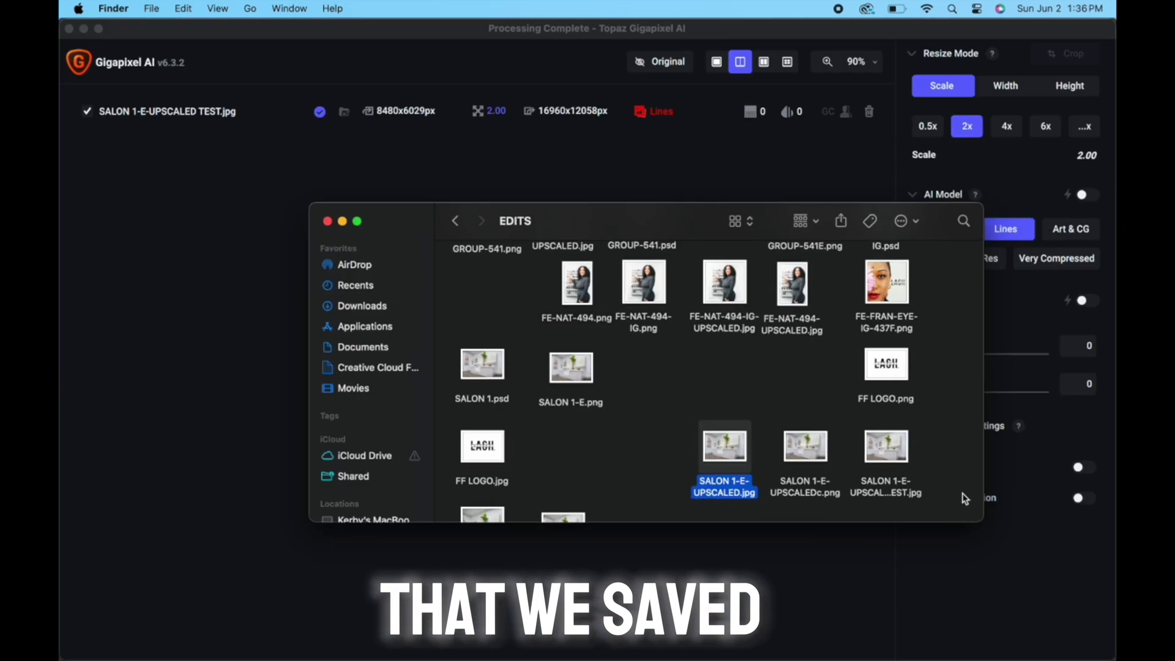
left_click_drag(684, 224, 607, 193)
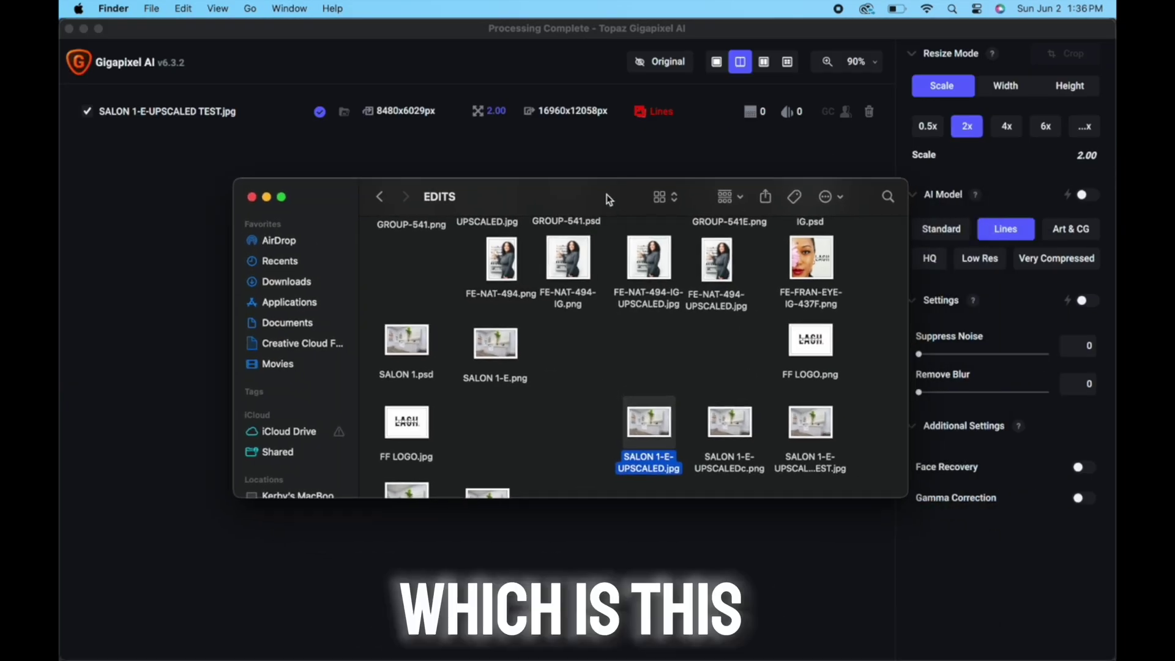
scroll(710, 406, "down", 3)
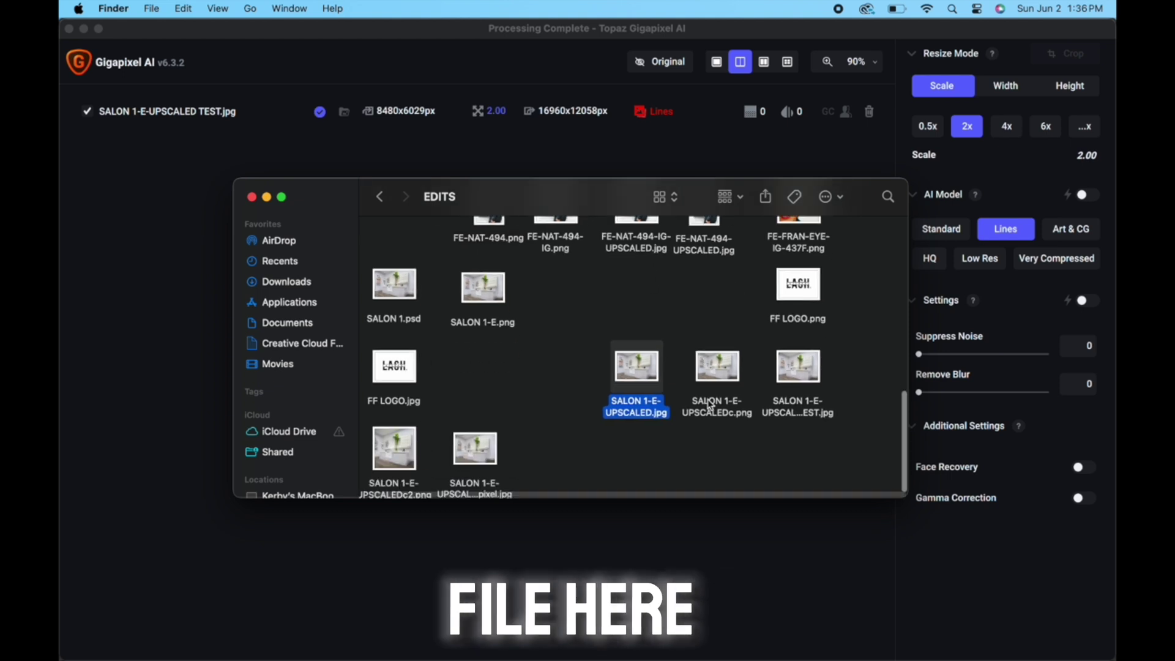
left_click(472, 483)
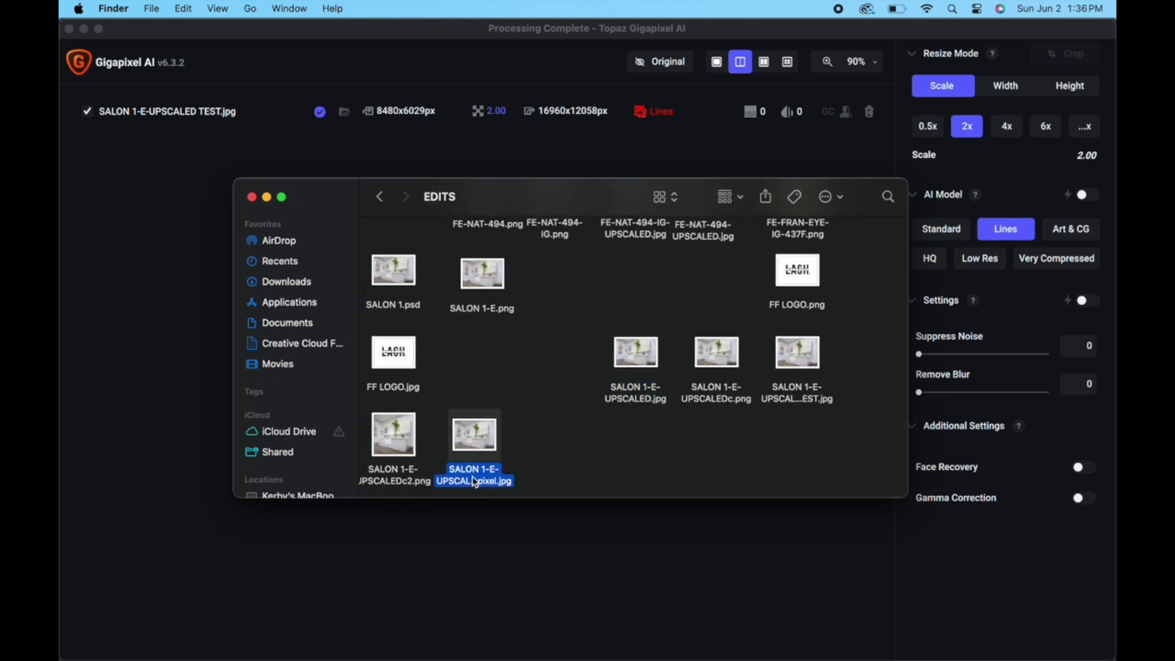
right_click(473, 437)
mouse_move(535, 354)
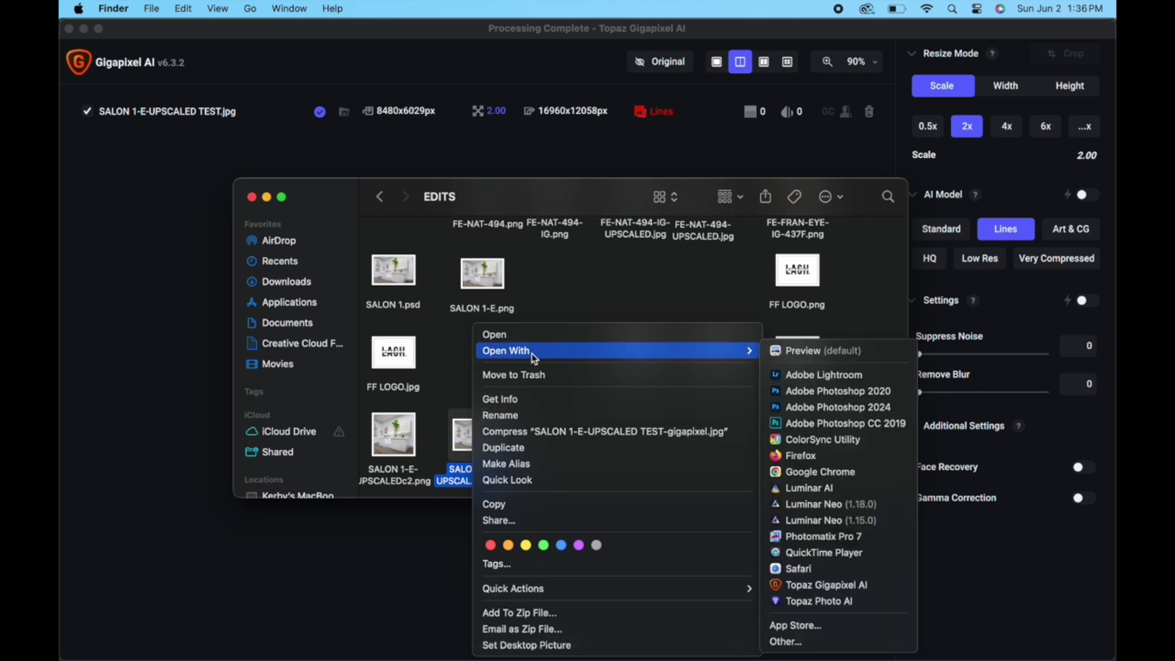
left_click(796, 407)
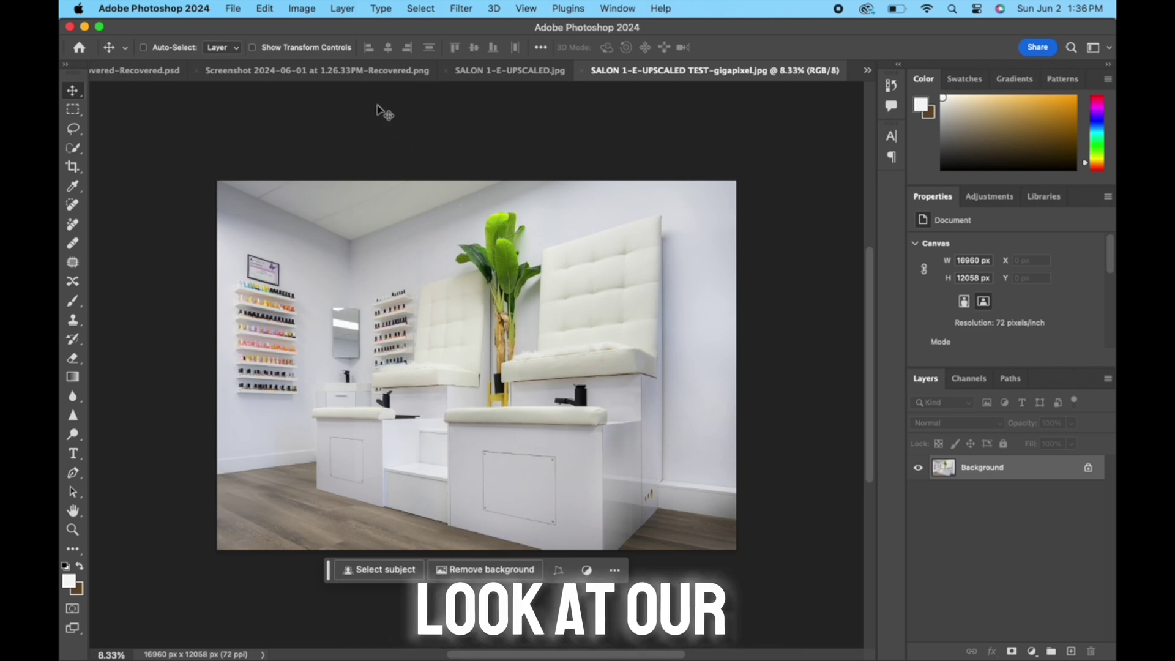
Open the File menu for the reopened 16960 × 12058 px gigapixel salon image.
left_click(232, 14)
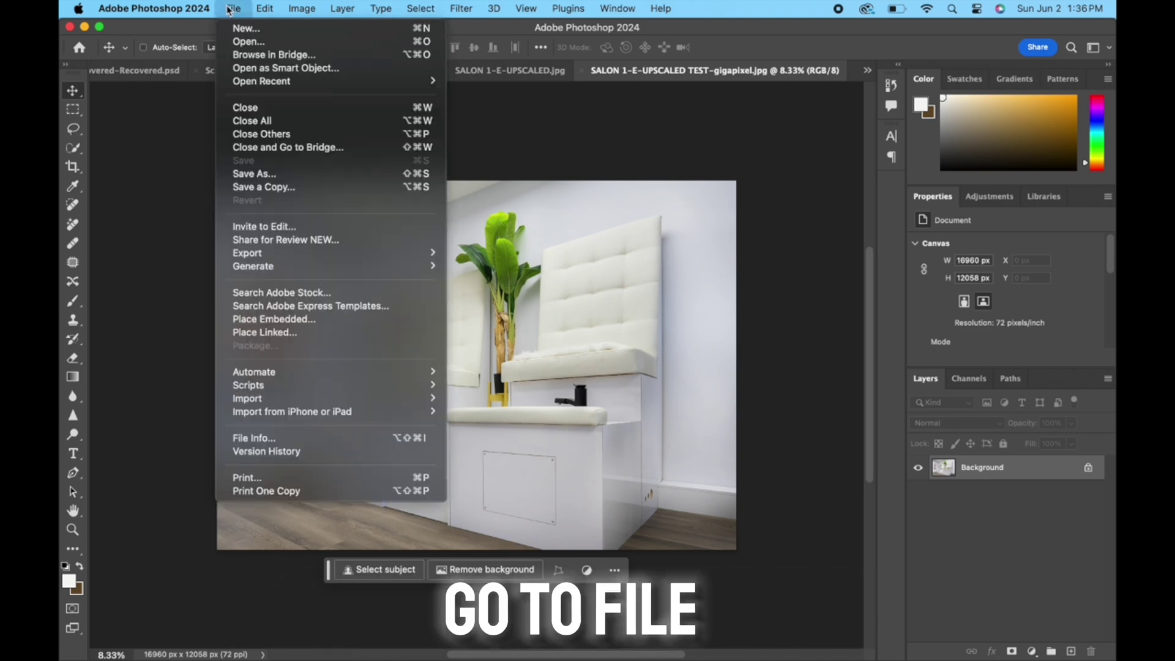
Open File > Export > Export As for the 16960 × 12058 px gigapixel salon image.
mouse_move(268, 256)
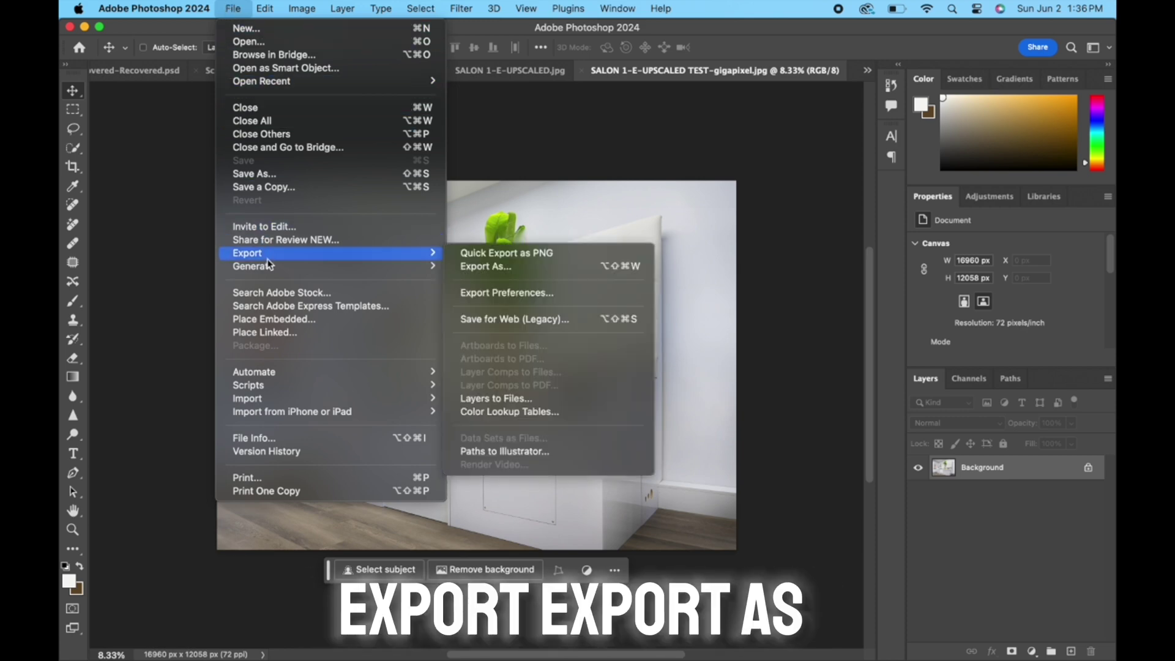
left_click(472, 269)
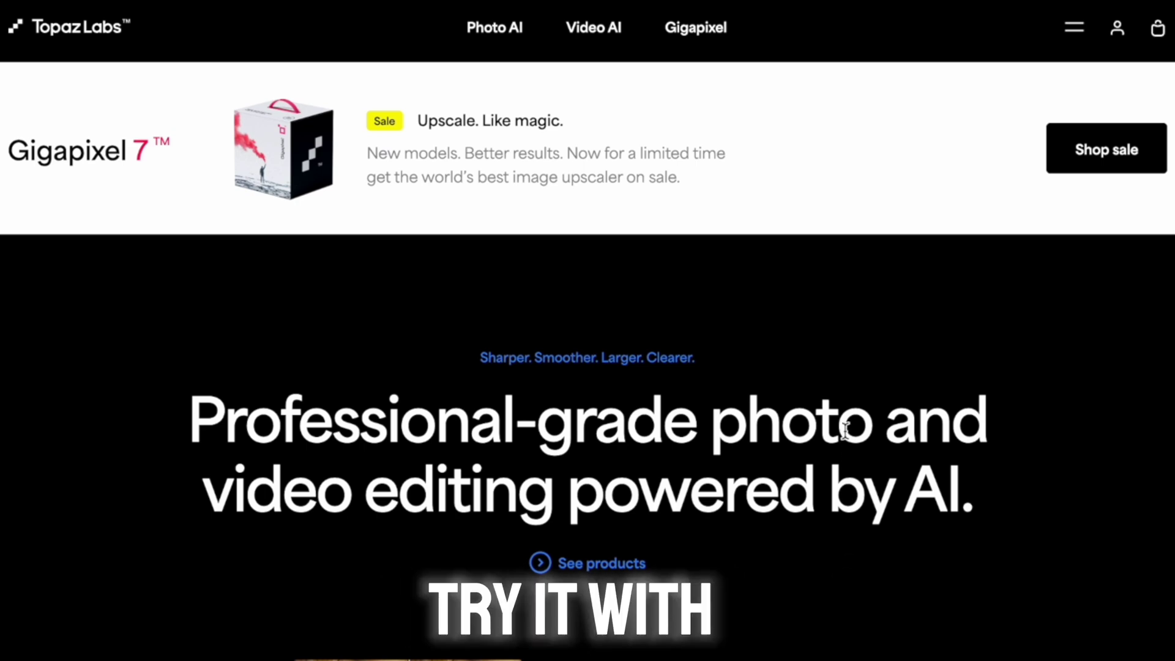
scroll(845, 430, "down", 2)
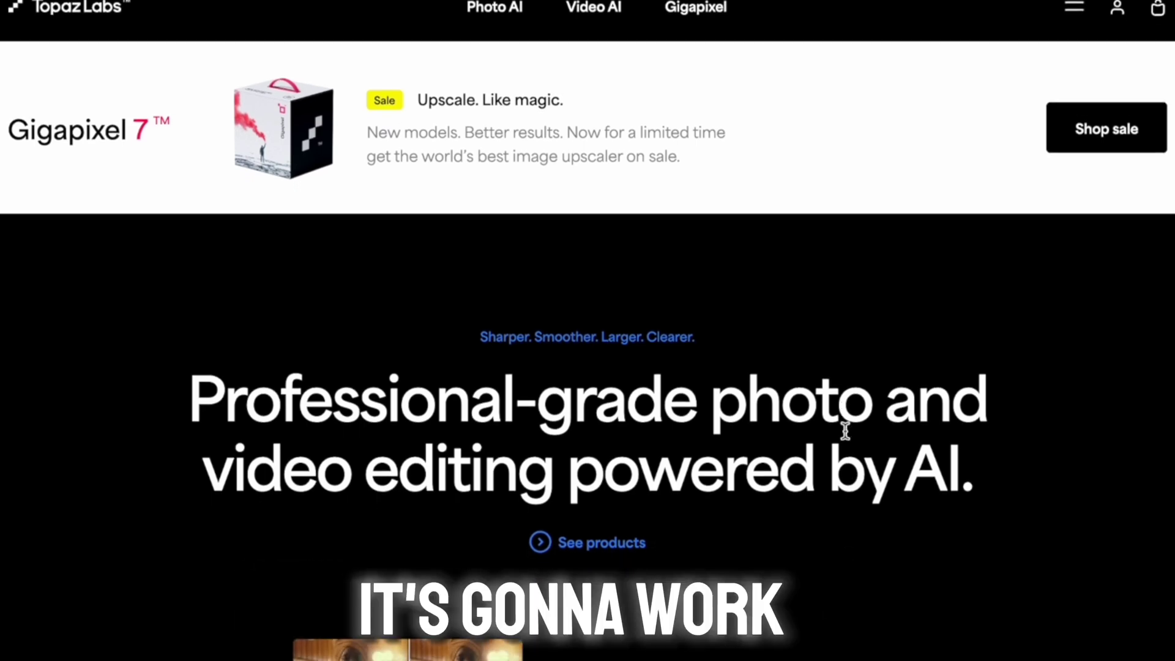
scroll(846, 429, "down", 3)
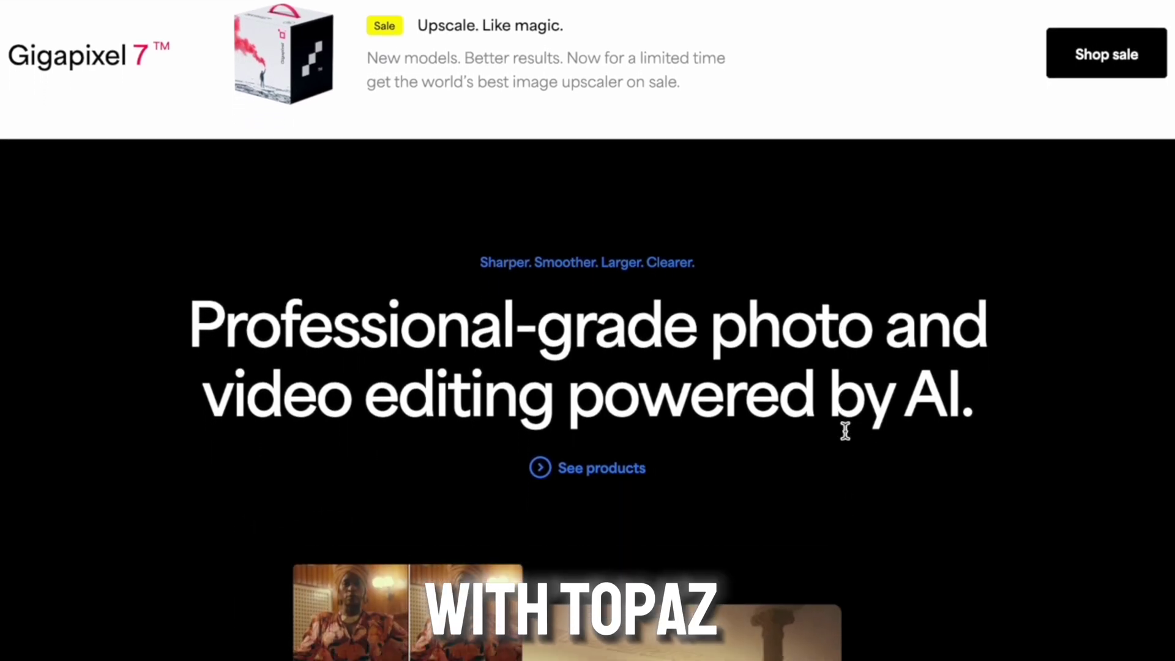
scroll(845, 429, "down", 1)
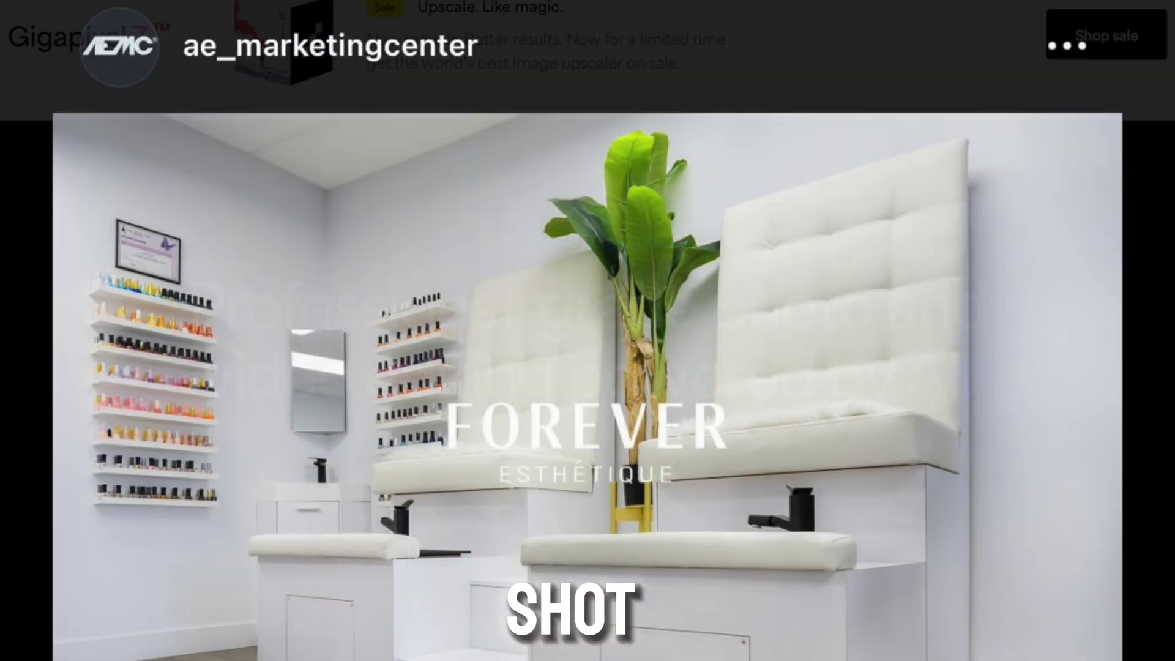